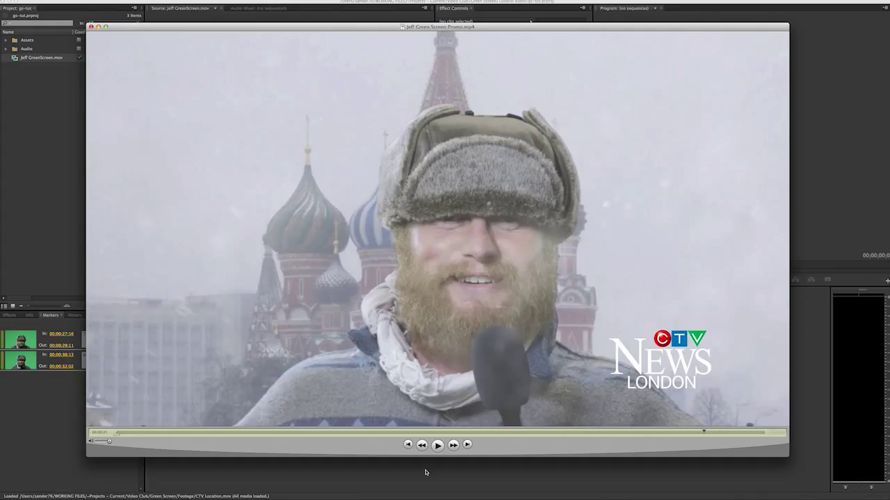
Create a new sequence from the green-screen interview clip and park the playhead at 00;00;05;12
click(90, 26)
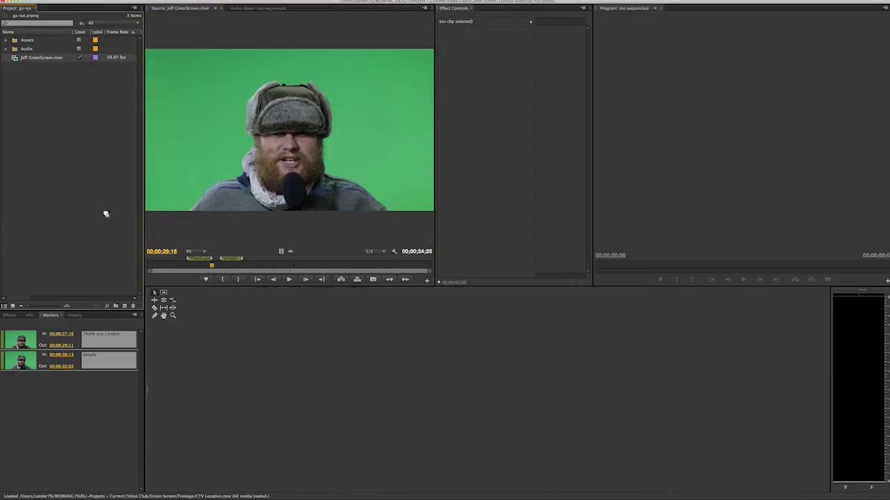
drag(125, 306, 125, 308)
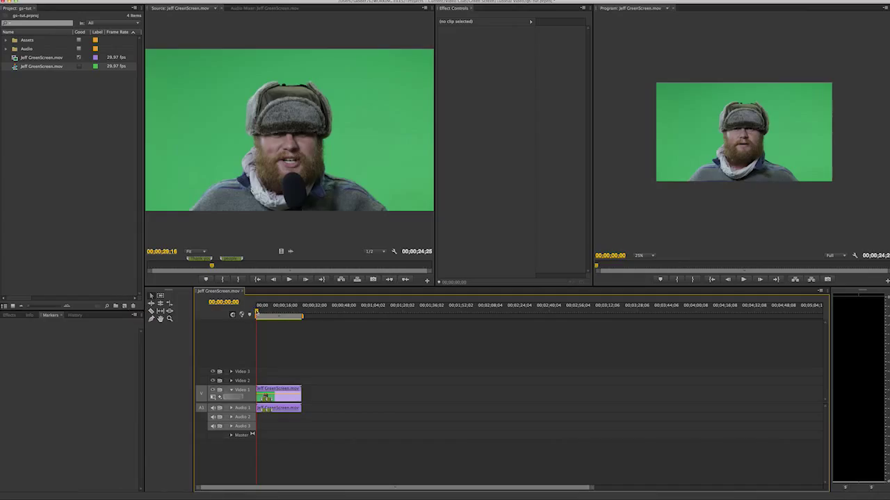
mouse_move(258, 315)
mouse_down()
mouse_move(288, 315)
mouse_move(265, 316)
mouse_up()
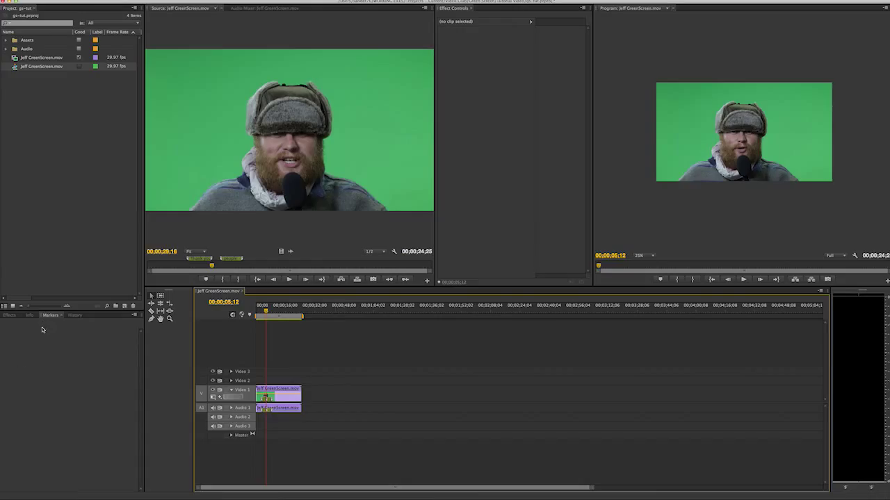
Apply the Ultra Key effect to the green-screen clip and sample the green backdrop as its key color
click(9, 315)
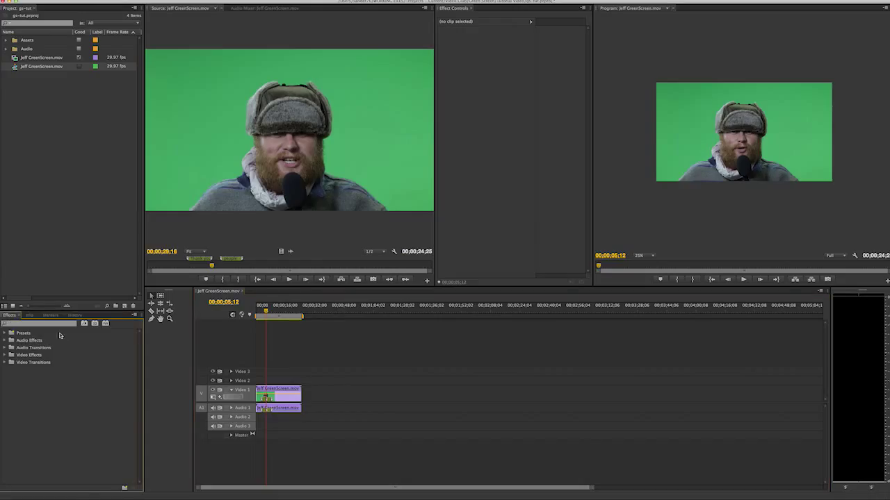
click(38, 324)
text(ultra)
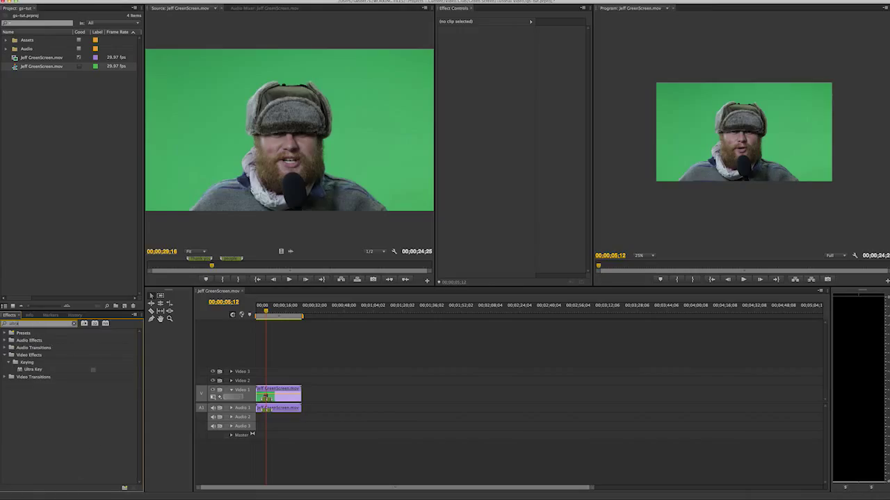
drag(29, 369, 277, 393)
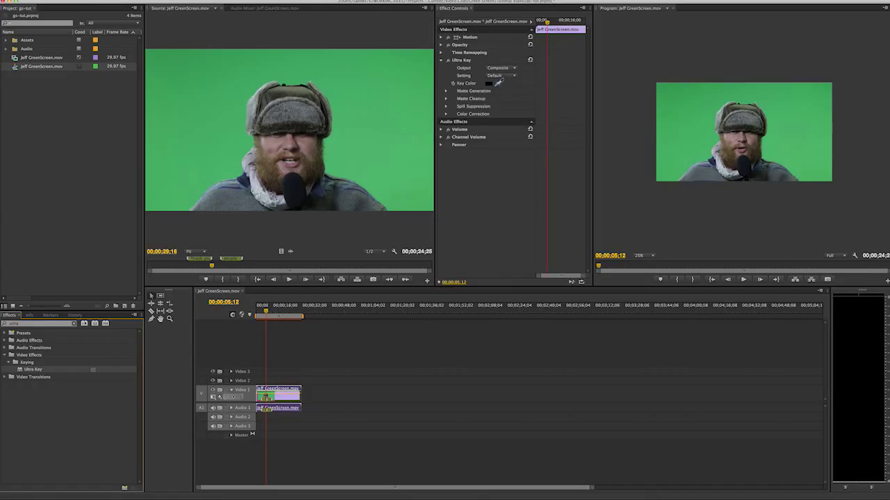
drag(498, 83, 699, 116)
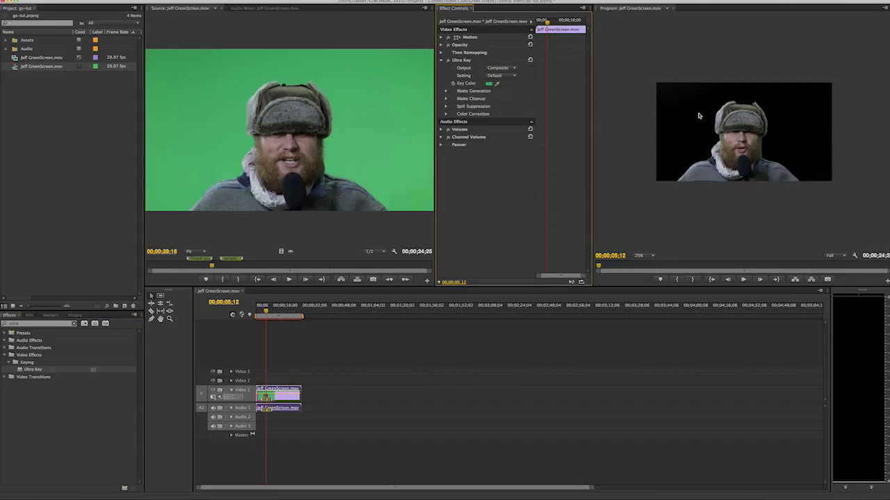
Switch the Ultra Key output to Color Channel and play part of the sequence at 50% monitor size to check the key
click(502, 70)
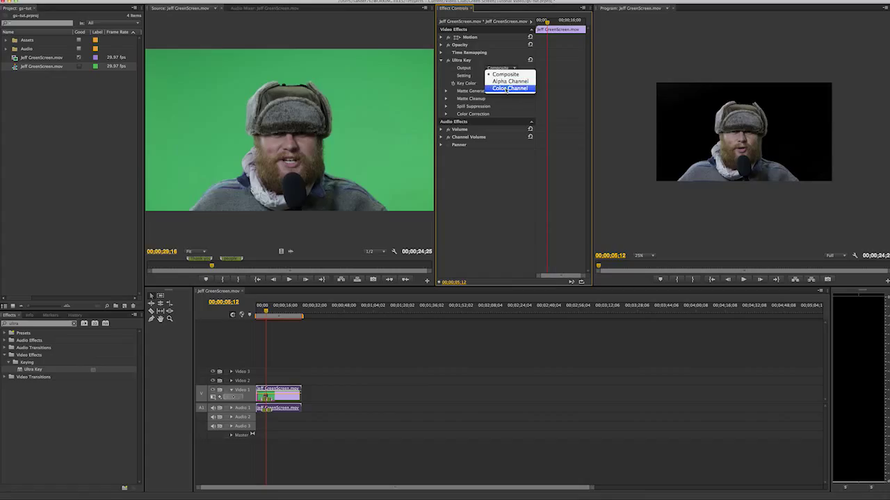
click(507, 89)
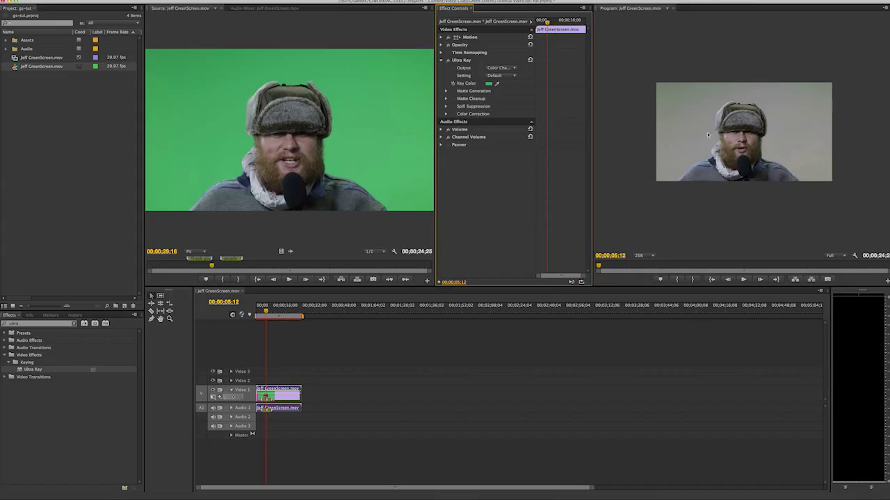
click(639, 255)
click(646, 272)
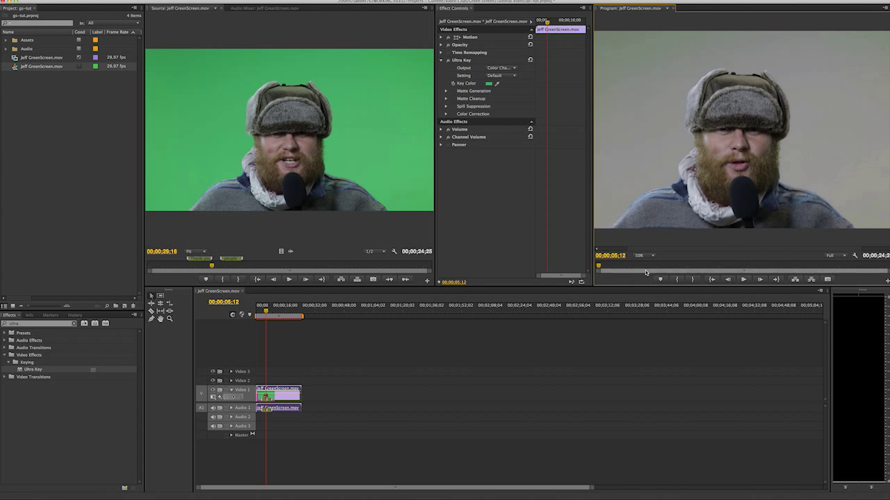
key(space)
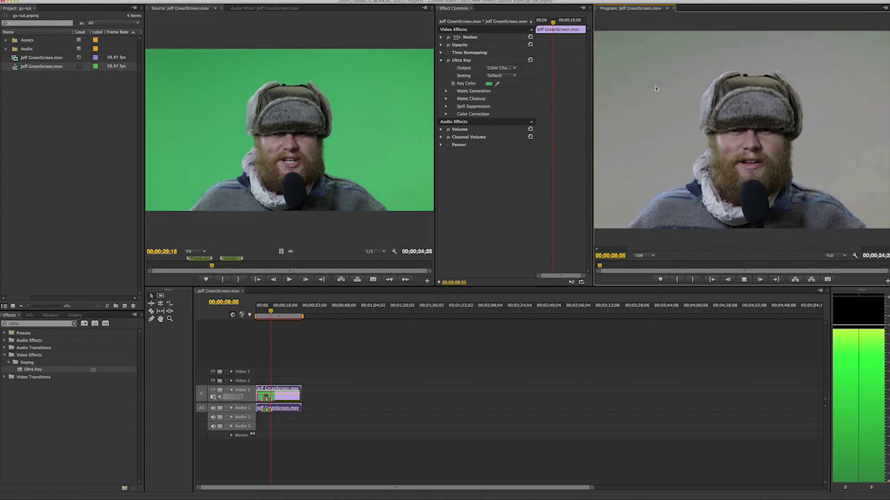
key(space)
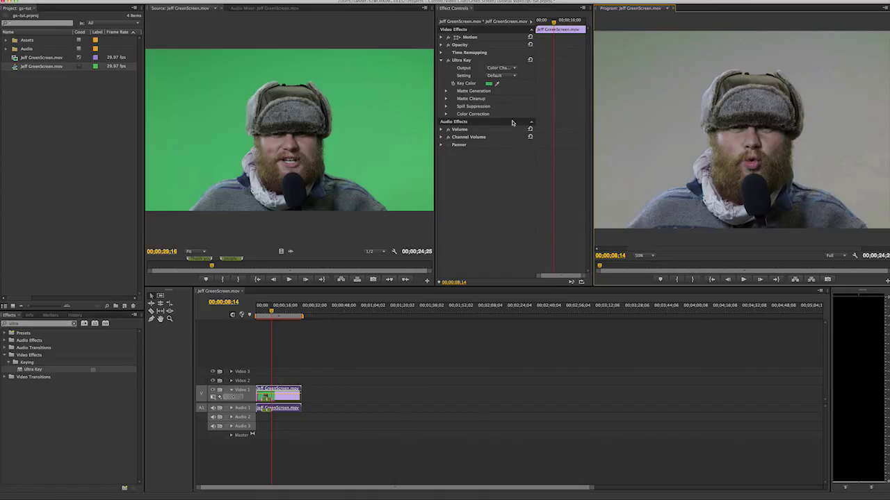
Set the Ultra Key setting to Aggressive and check its Matte Generation values
click(512, 76)
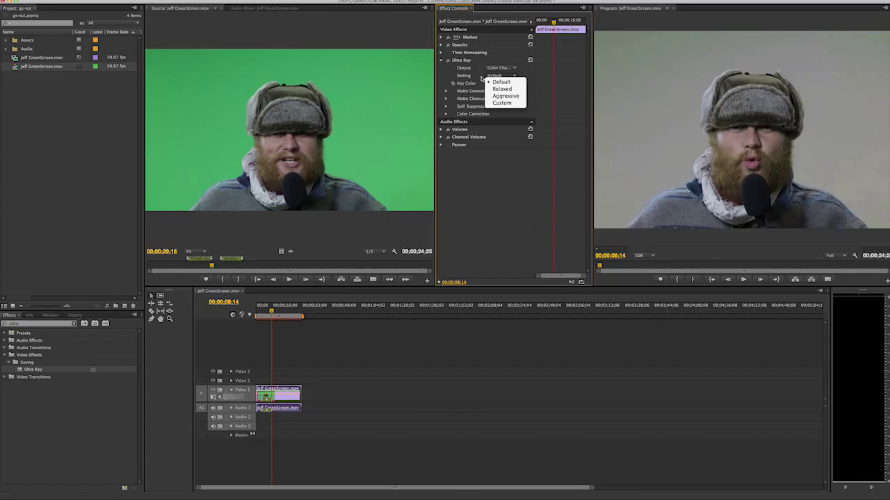
click(509, 98)
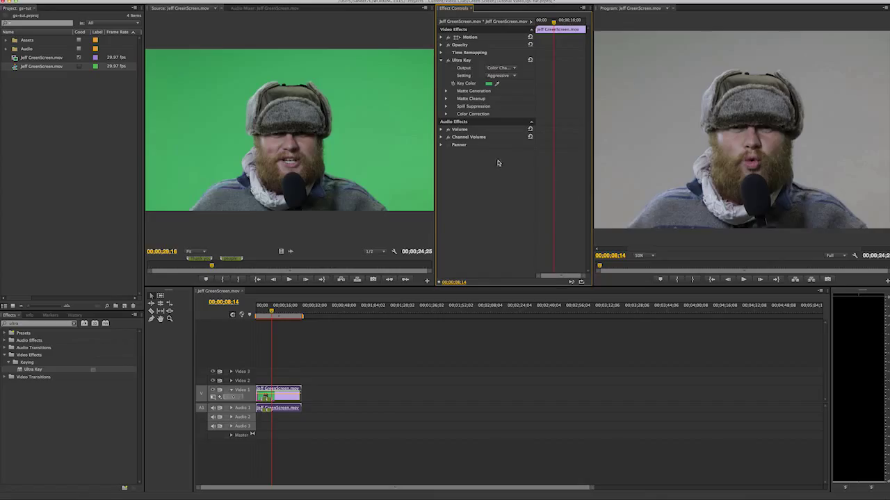
click(445, 91)
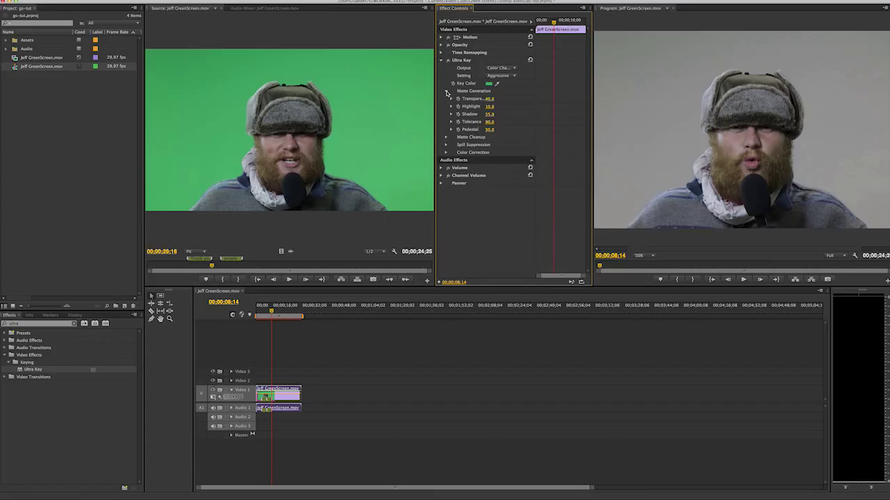
click(445, 91)
Try a Matte Cleanup Soften value of 16 and restore the Aggressive setting
click(446, 99)
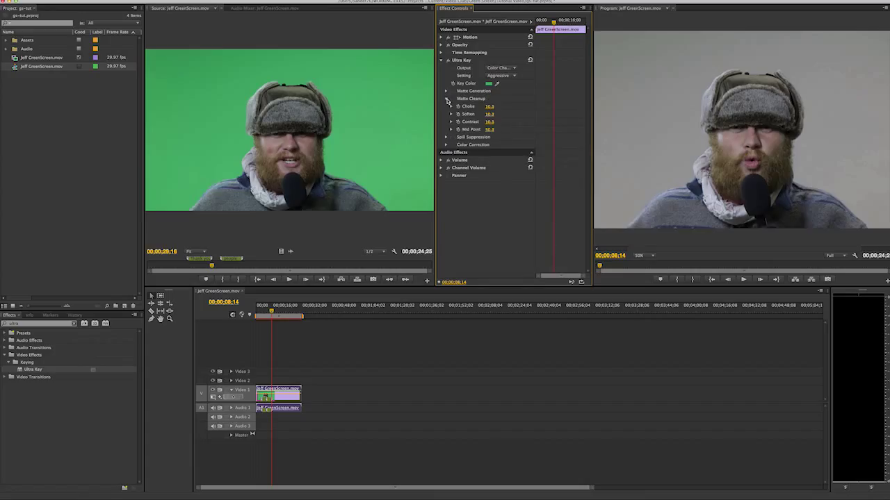
click(489, 114)
text(29)
key(Return)
text(16)
key(Return)
click(496, 75)
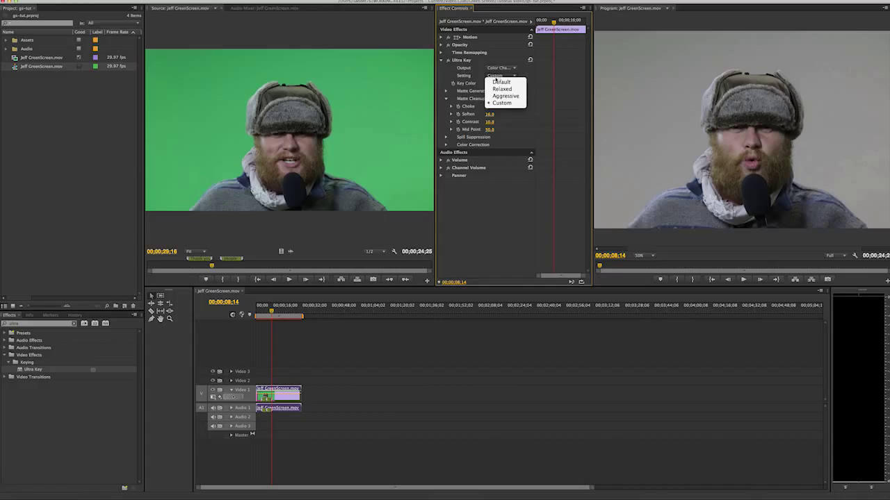
click(497, 96)
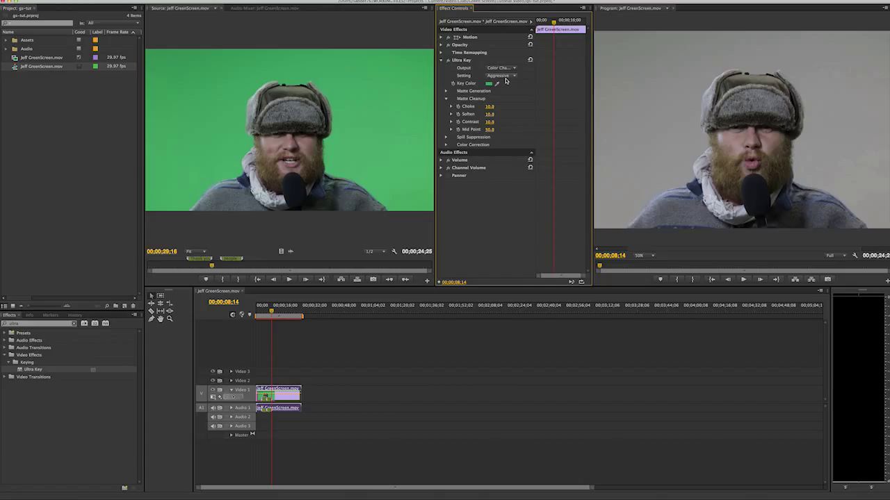
click(446, 99)
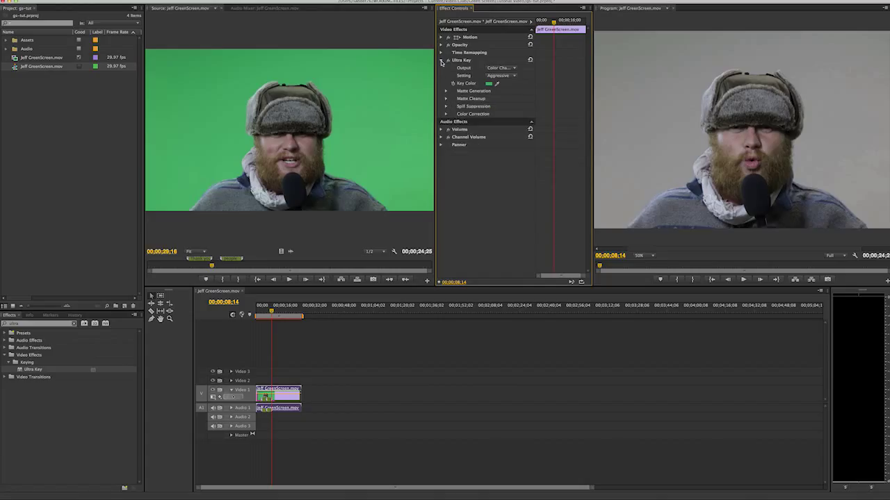
Set the Ultra Key output to Composite
click(440, 60)
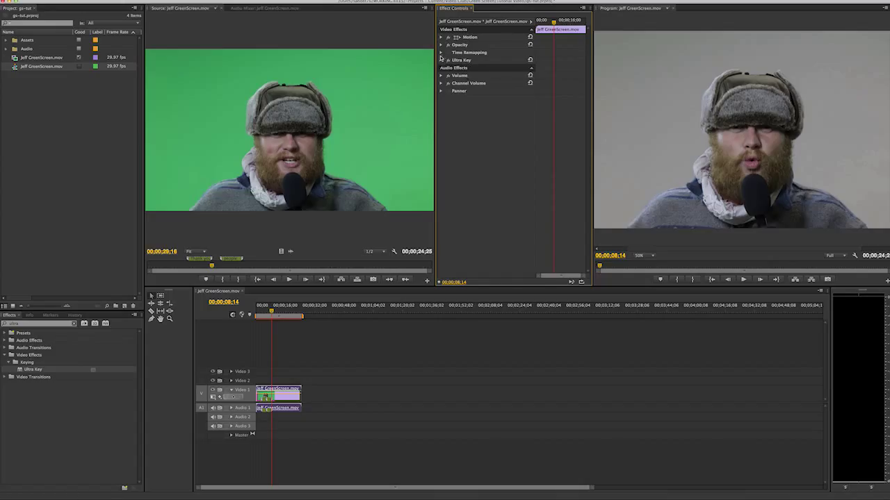
click(442, 61)
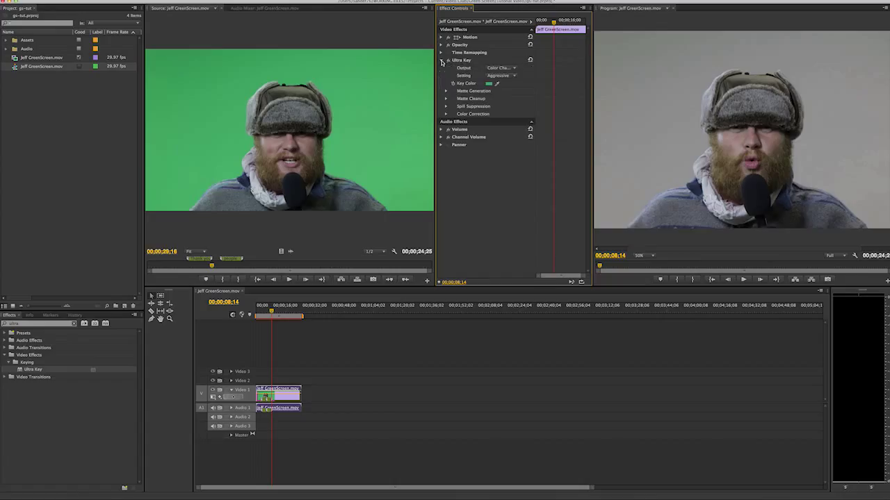
click(505, 69)
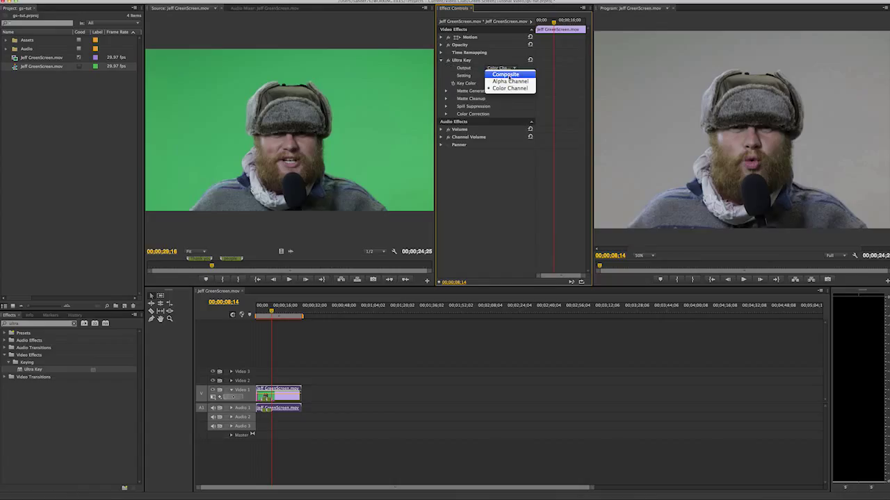
click(511, 75)
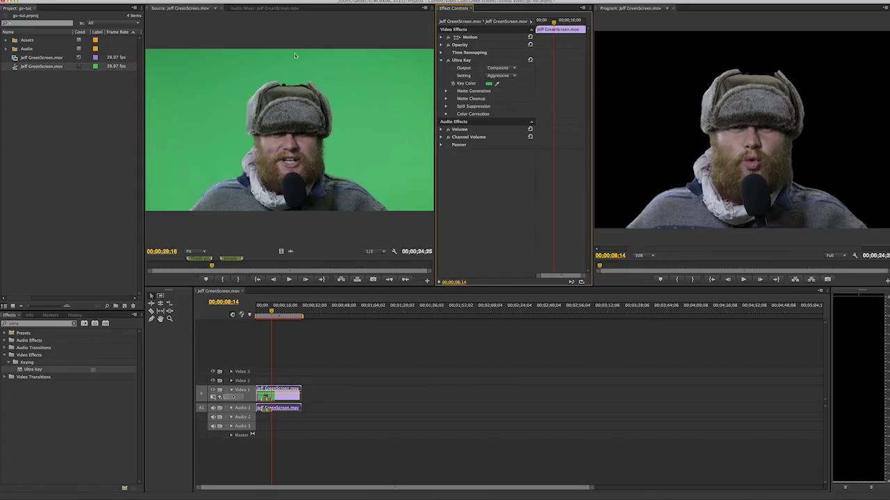
Move russia.jpg out of the Assets bin to the top level of the project
click(6, 41)
drag(26, 58, 291, 372)
drag(292, 410, 293, 410)
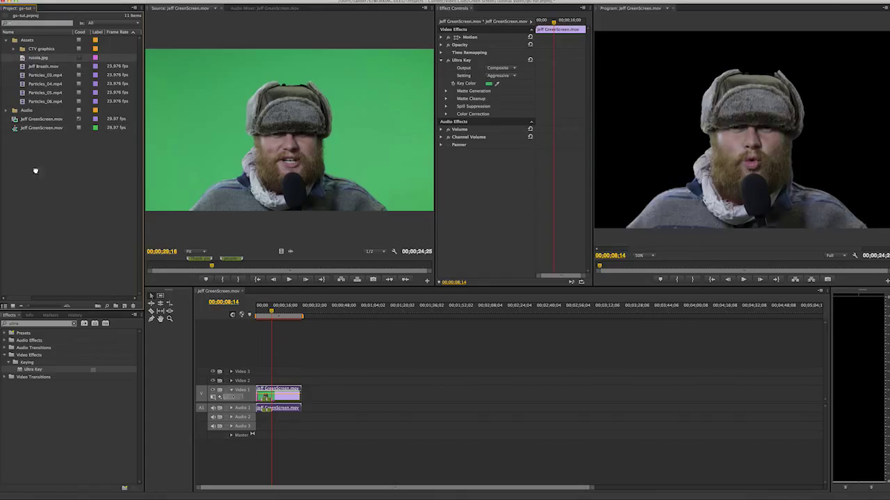
drag(21, 68, 20, 63)
Move the keyed clip up to Video 2 and place russia.jpg beneath it on Video 1, matching the clip's length
click(281, 389)
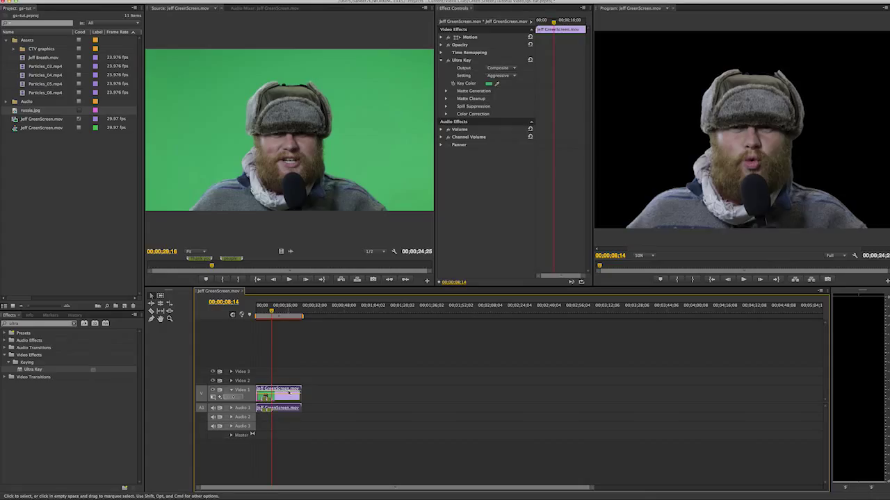
drag(283, 391, 287, 383)
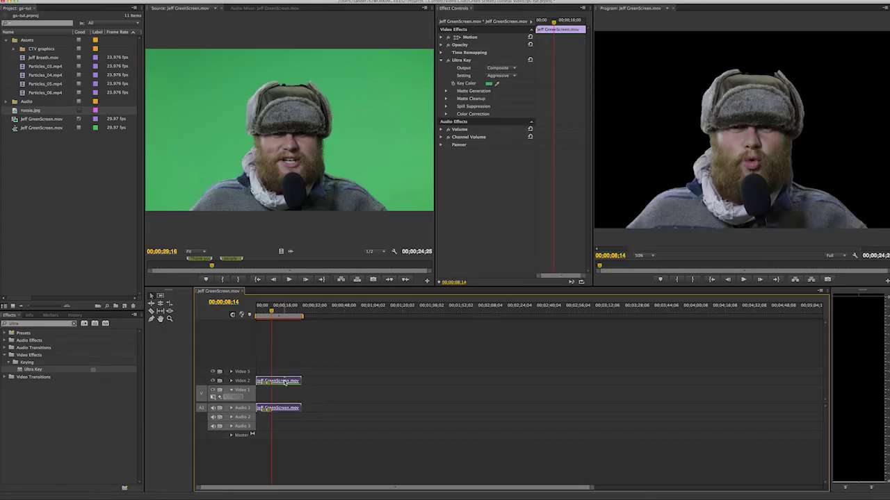
drag(17, 114, 302, 395)
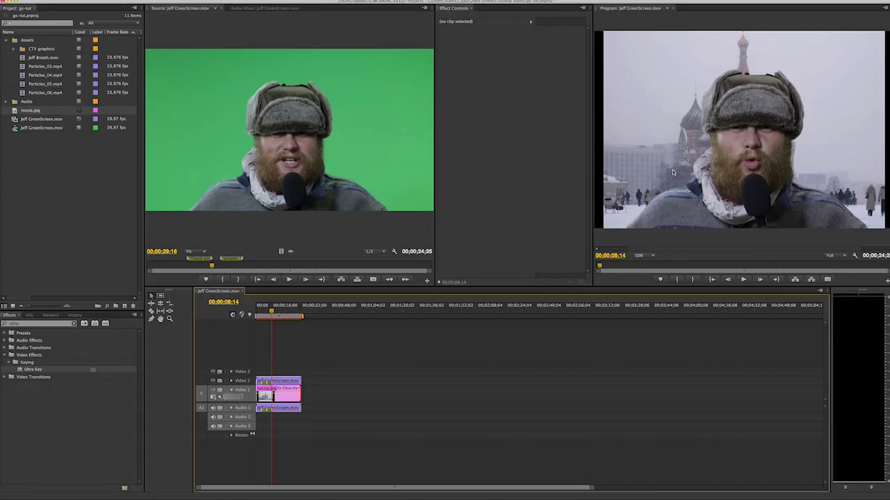
Scale russia.jpg to 126 and reposition it so the cathedral domes sit beside the reporter
click(281, 397)
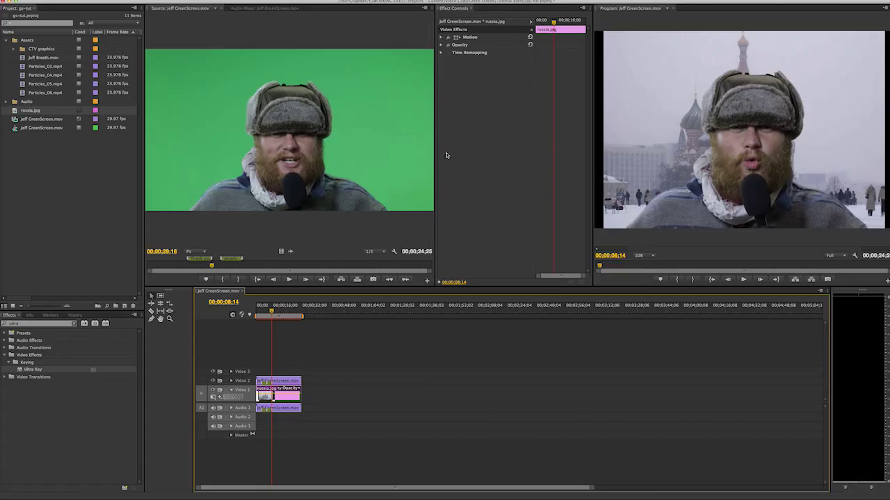
click(440, 37)
drag(491, 52, 523, 44)
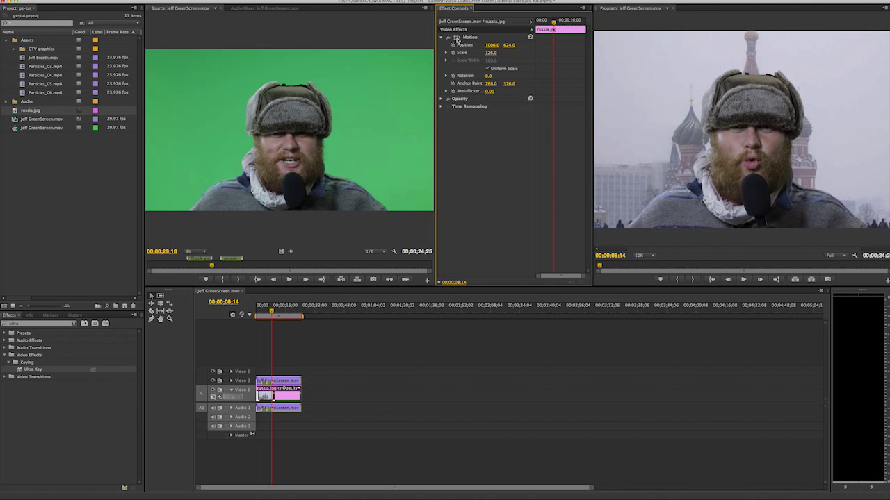
click(457, 39)
drag(665, 92, 627, 106)
Enlarge russia.jpg to a scale of about 150 and reposition it to about 830, 634
click(640, 256)
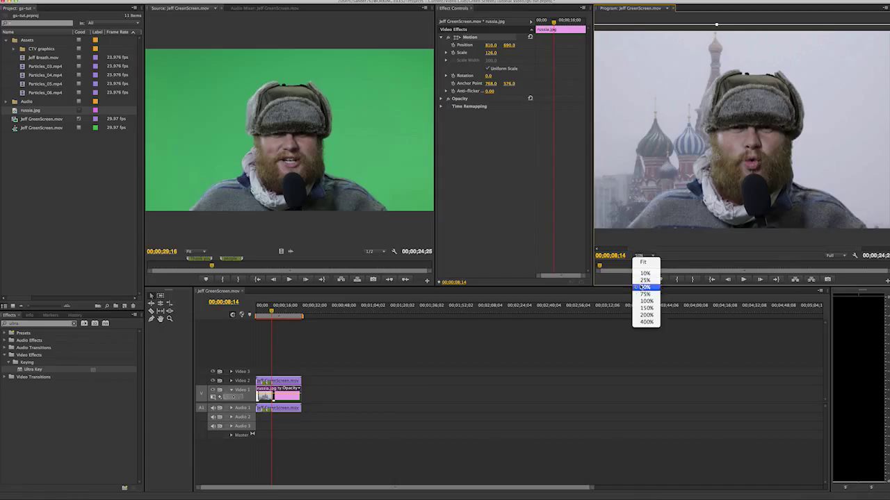
click(644, 288)
drag(819, 80, 819, 90)
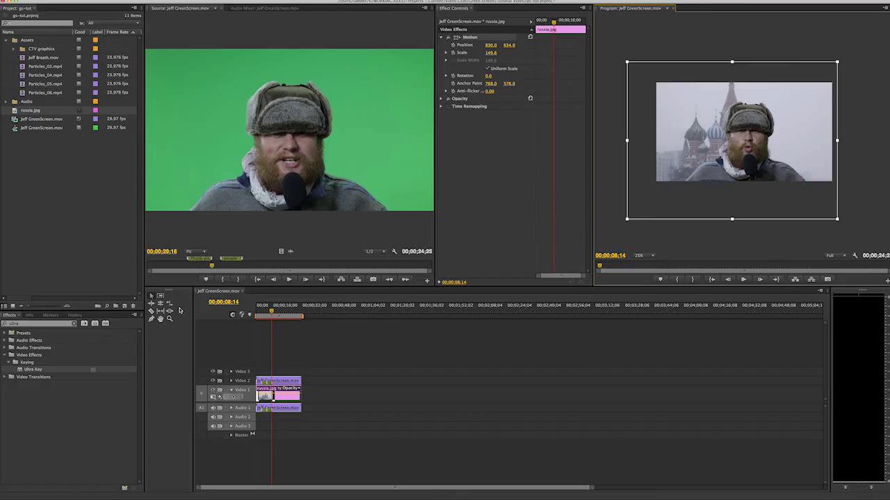
Reduce the russia.jpg scale to 100 and enlarge the image freehand to about 147
click(447, 54)
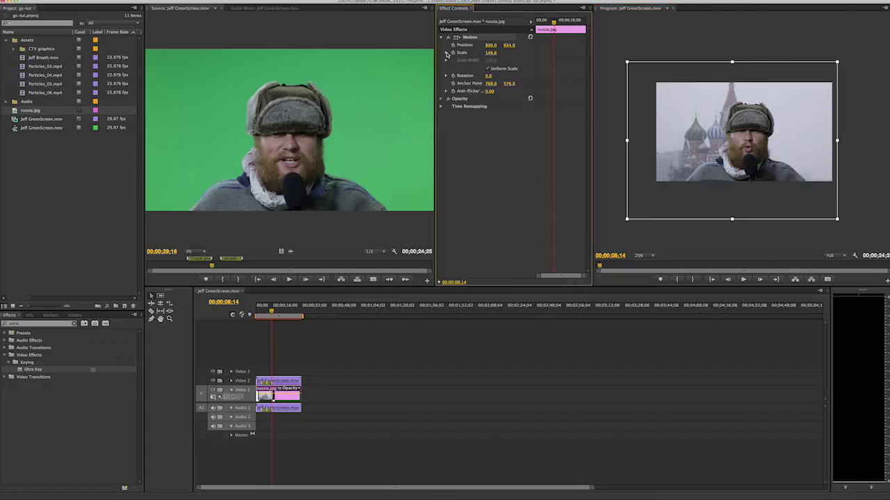
click(447, 54)
drag(526, 70, 542, 71)
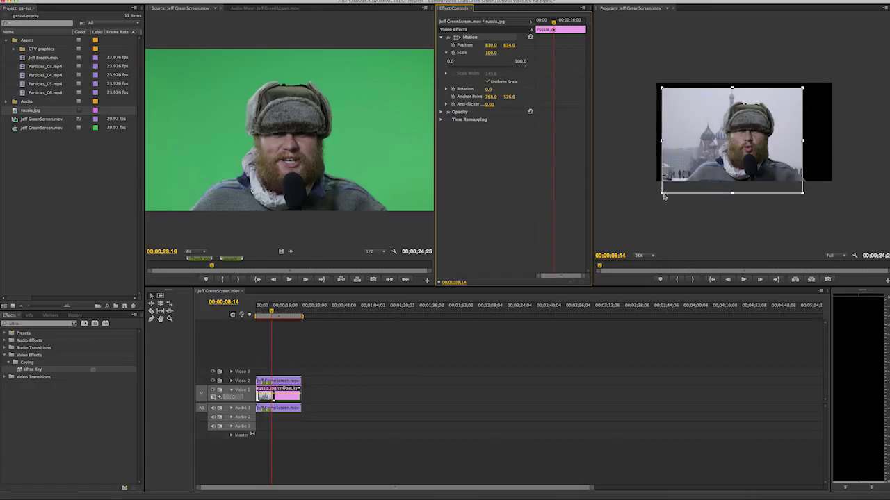
drag(664, 197, 628, 218)
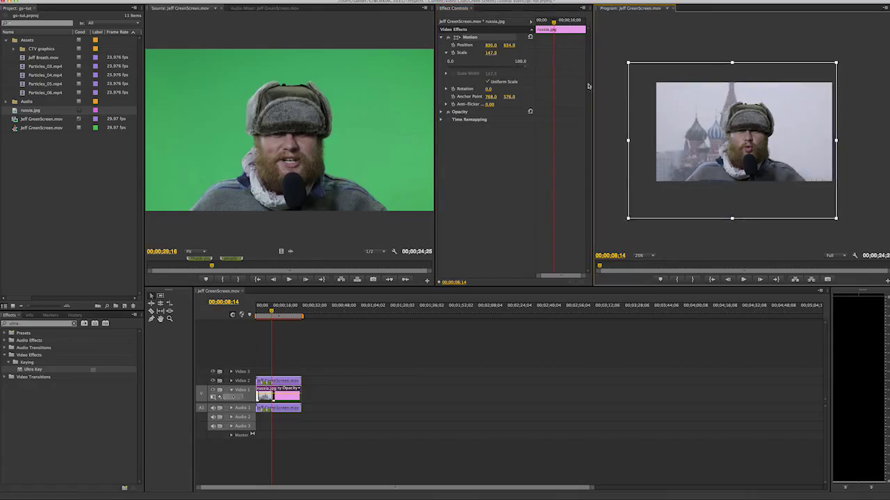
click(589, 87)
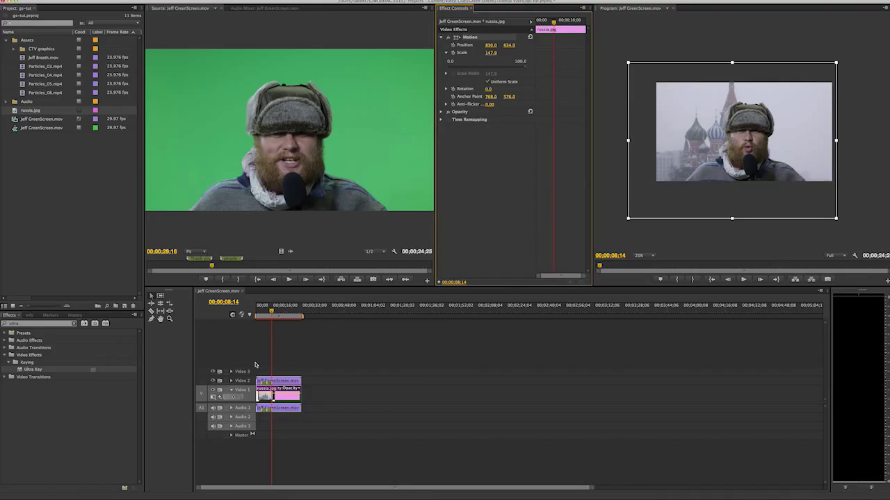
Find the RGB Curves effect and apply it to the keyed Jeff GreenScreen.mov clip on Video 2
click(280, 382)
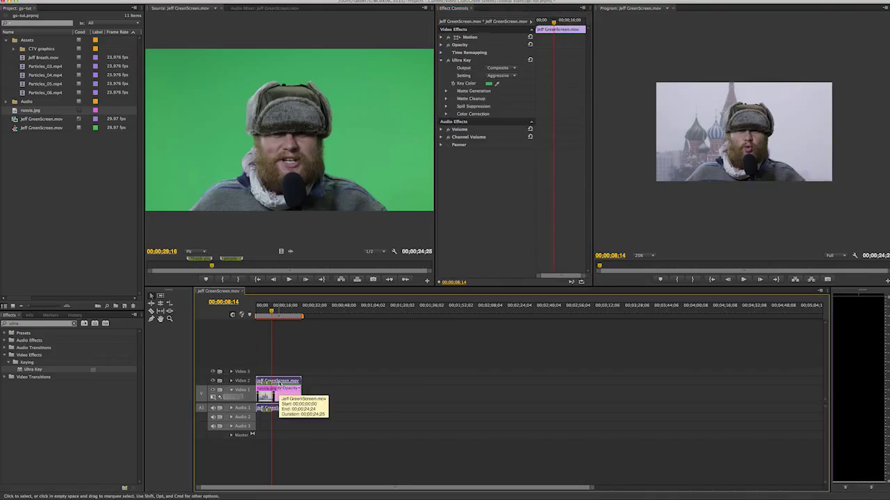
click(17, 324)
text(curves)
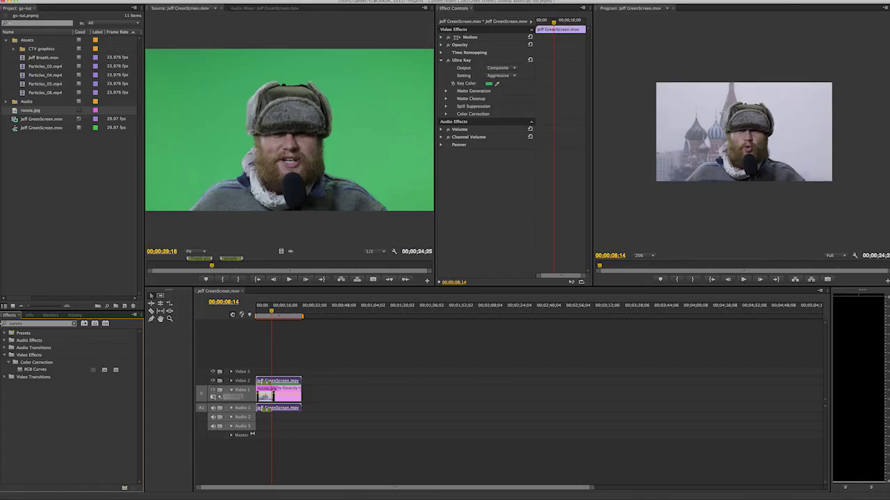
drag(21, 371, 281, 382)
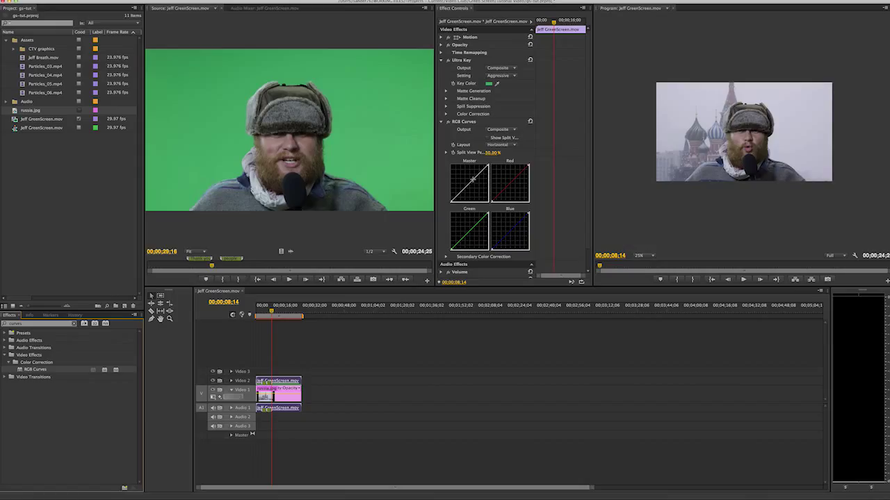
Brighten the reporter by raising the midtones and shadows of the Master curve in RGB Curves
drag(472, 180, 473, 177)
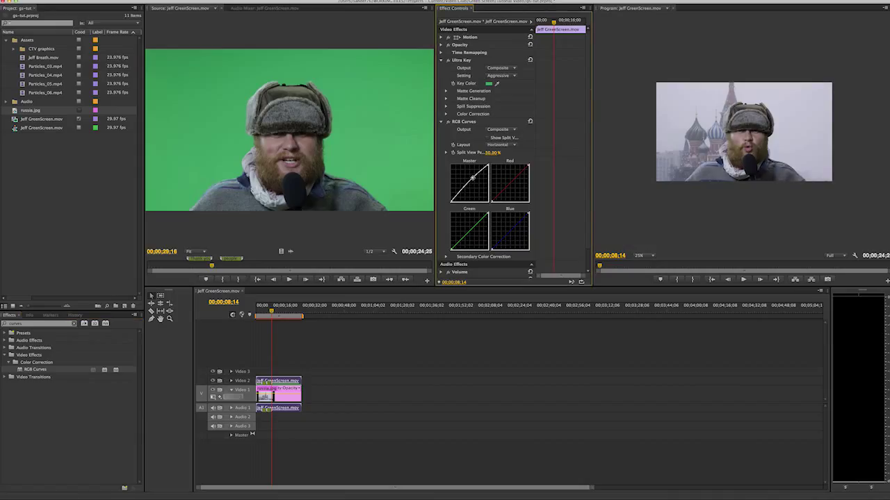
click(467, 186)
mouse_move(467, 186)
mouse_down()
mouse_move(476, 173)
mouse_move(463, 185)
mouse_up()
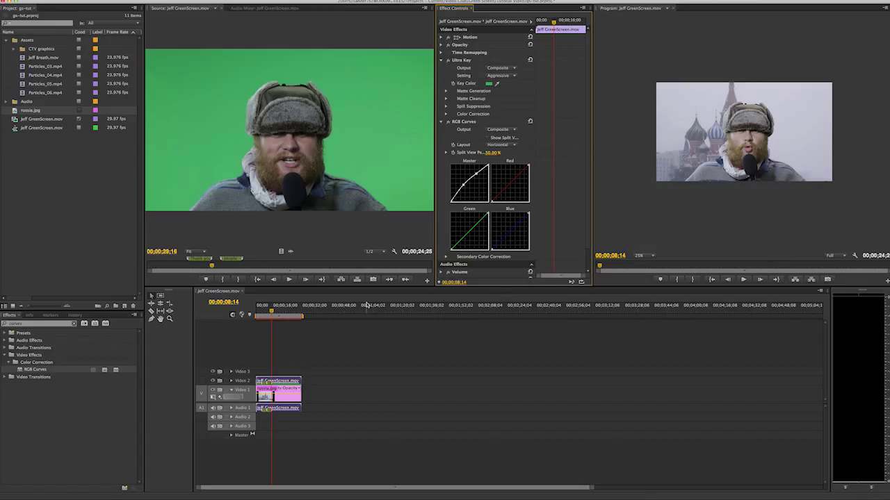
Collapse the RGB Curves and Ultra Key settings and open Particles_04.mp4 for previewing
click(440, 122)
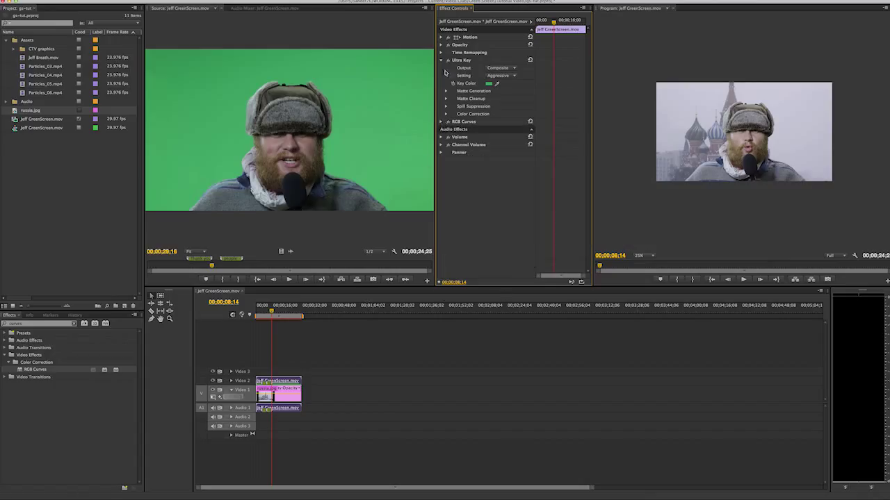
click(440, 59)
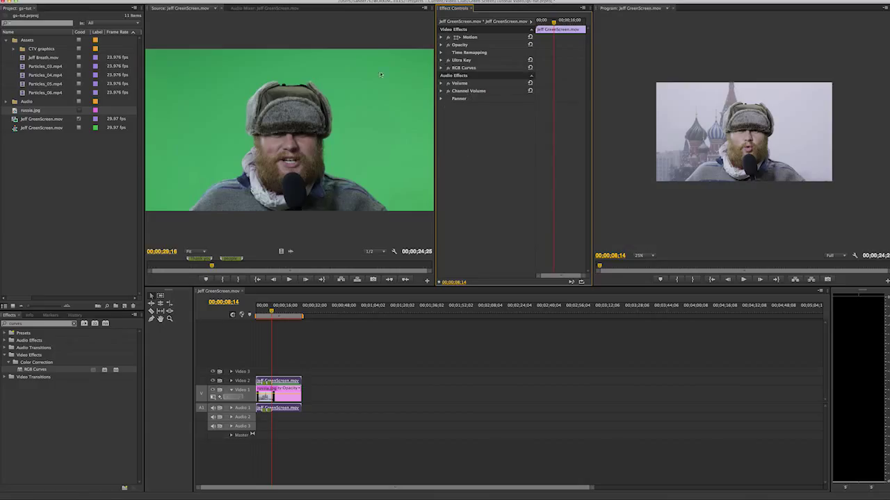
click(22, 76)
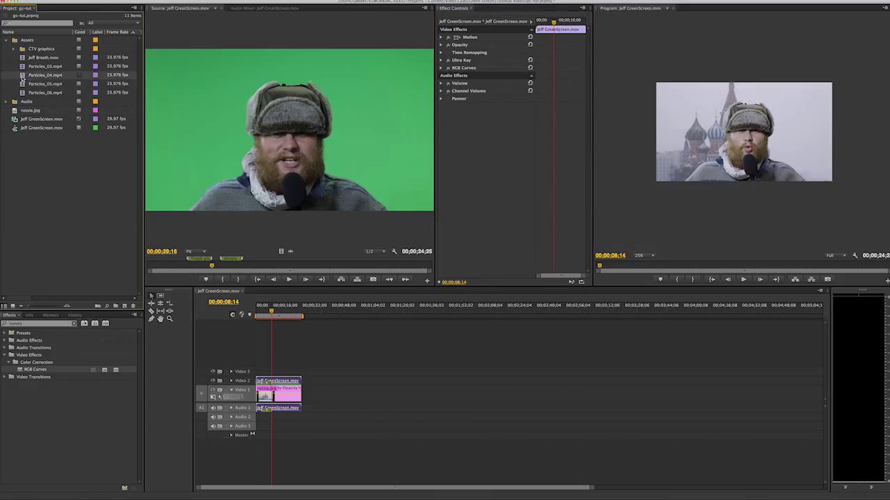
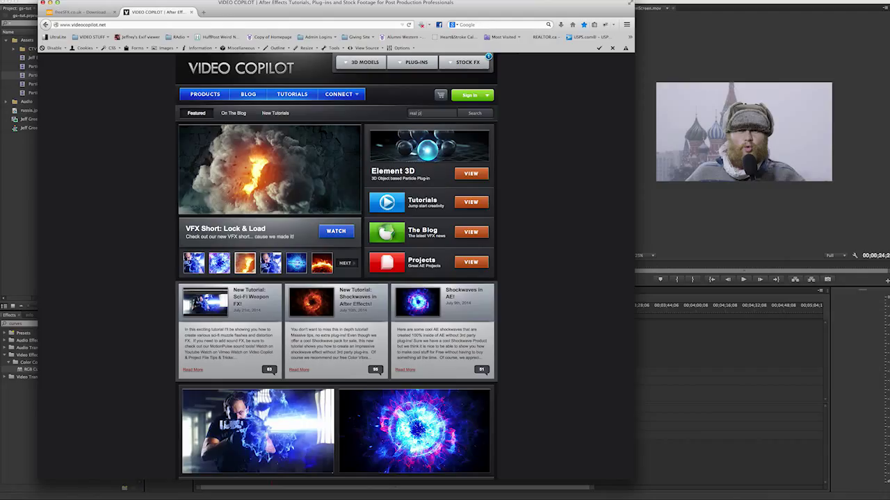
Switch to the browser and search Video Copilot for "real particles", first site-wide and again within its blog
text(s)
key(Return)
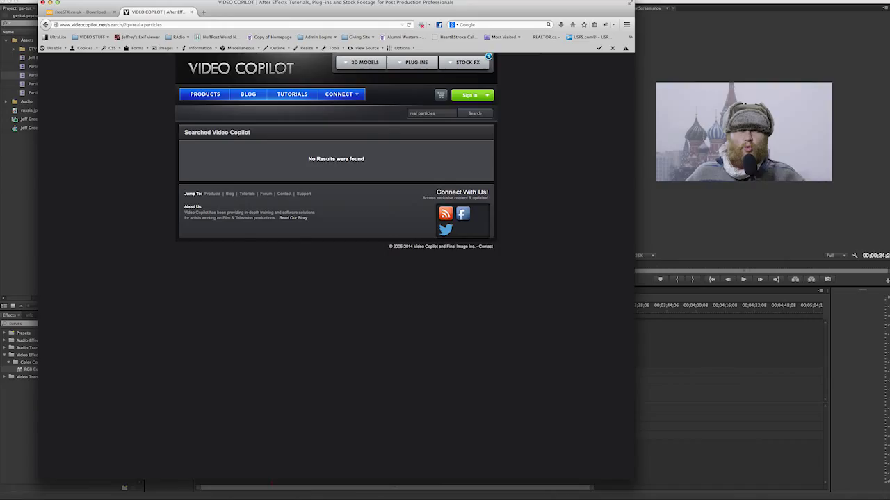
click(248, 94)
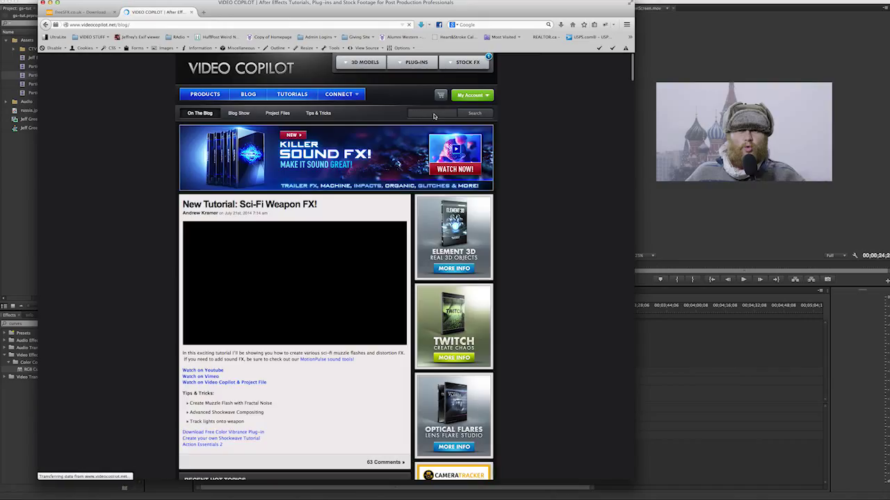
text(real pa)
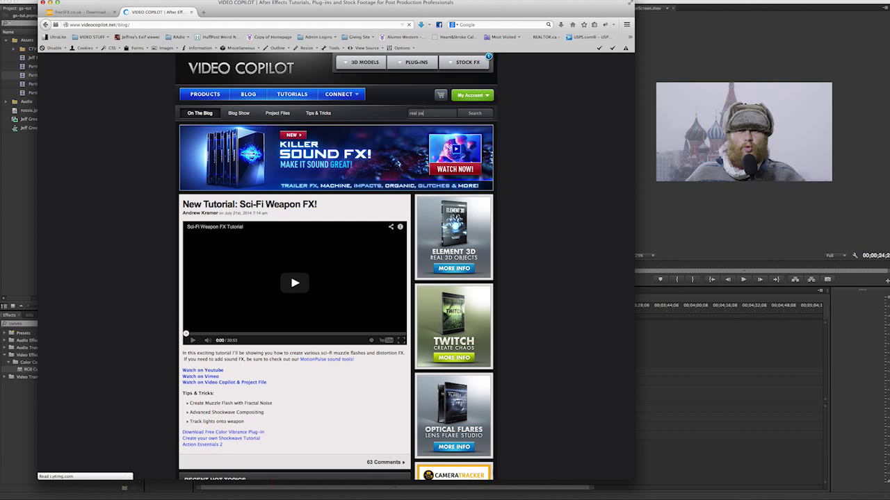
text(rticles)
key(Return)
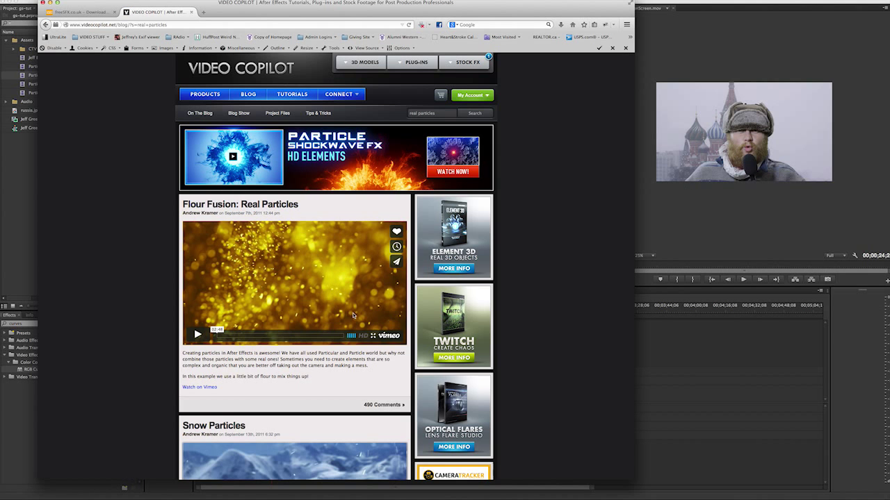
Play the "Flour Fusion: Real Particles" video and skim ahead to how the particles are filmed
click(197, 334)
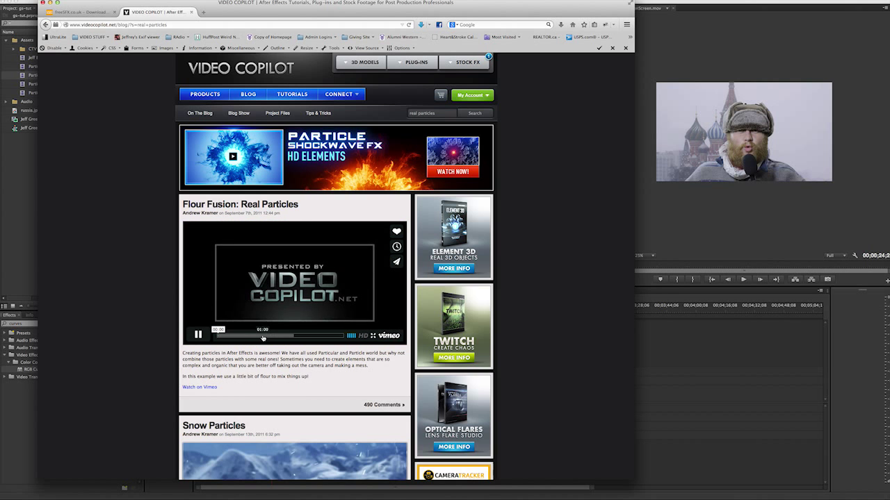
click(269, 338)
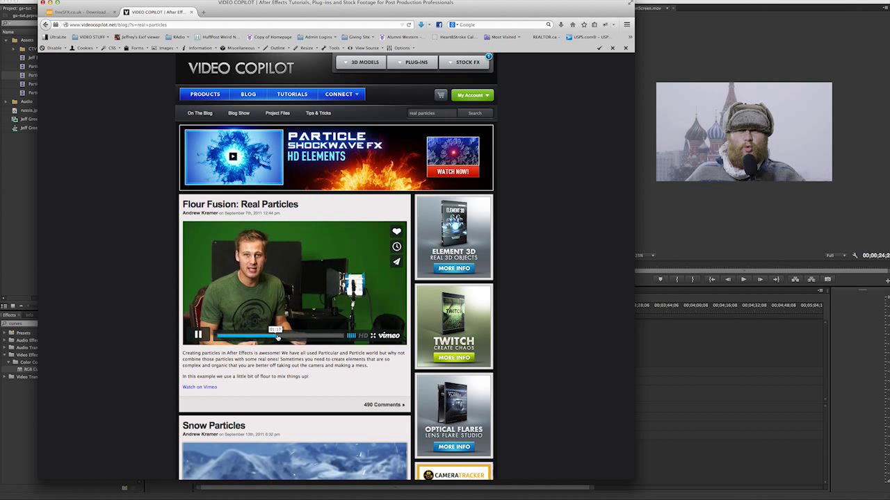
click(285, 338)
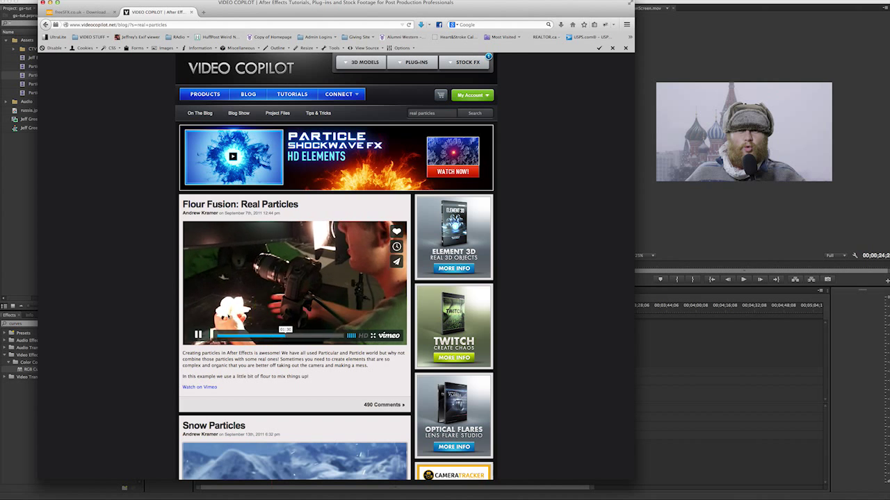
click(293, 336)
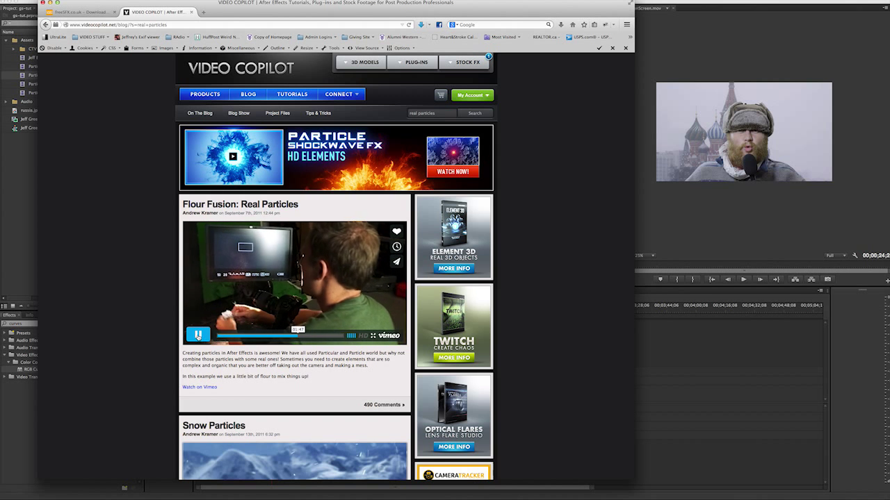
scroll(328, 381, down, 2)
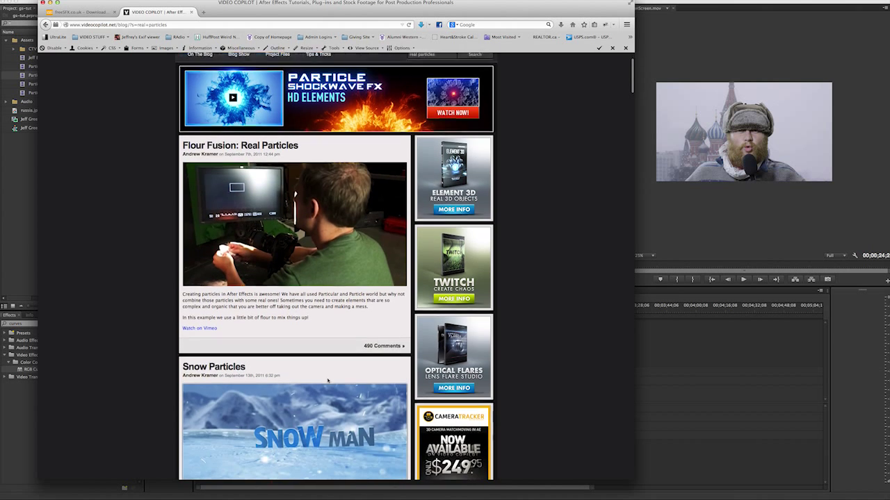
scroll(328, 381, up, 1)
scroll(328, 381, up, 1)
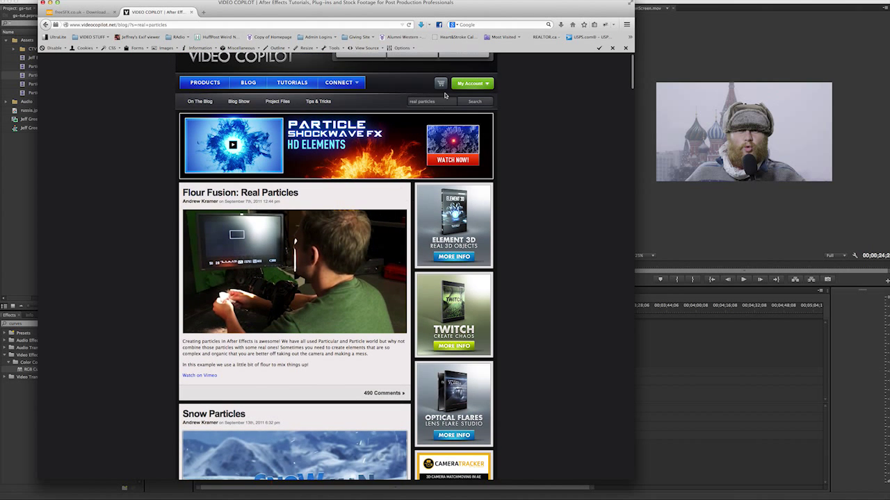
Search the Video Copilot blog for "free particles" and look at the Free Particle Stock Footage & Tutorial post
drag(436, 102, 395, 103)
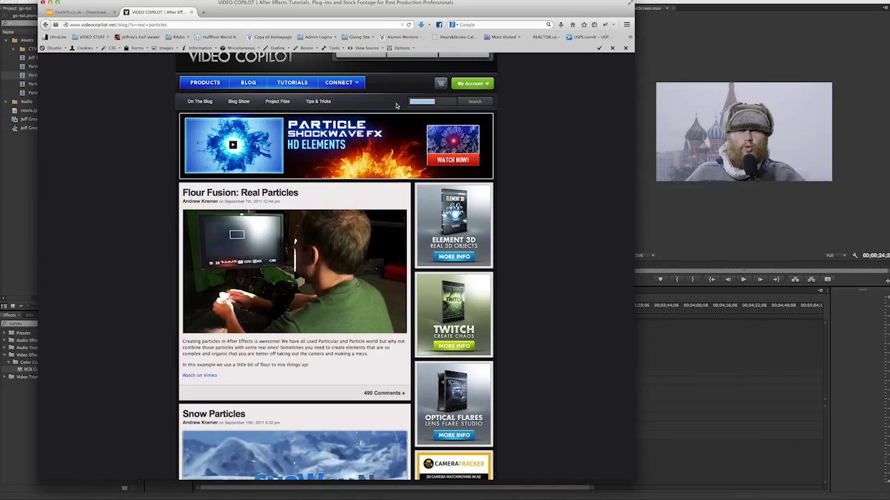
key(BackSpace)
key(Return)
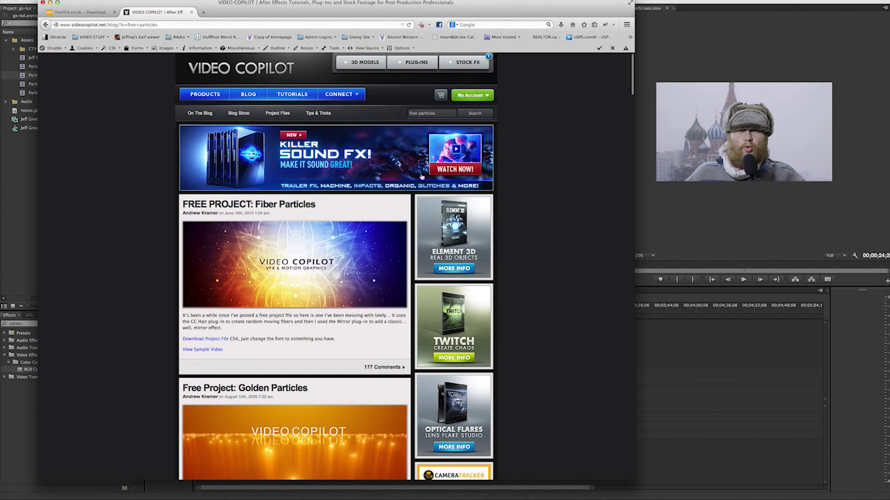
scroll(443, 241, down, 2)
scroll(444, 241, down, 12)
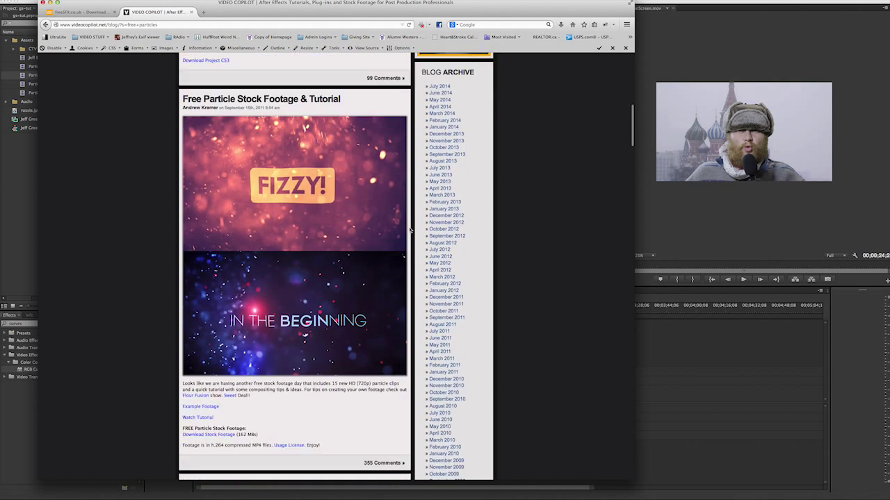
scroll(410, 229, up, 1)
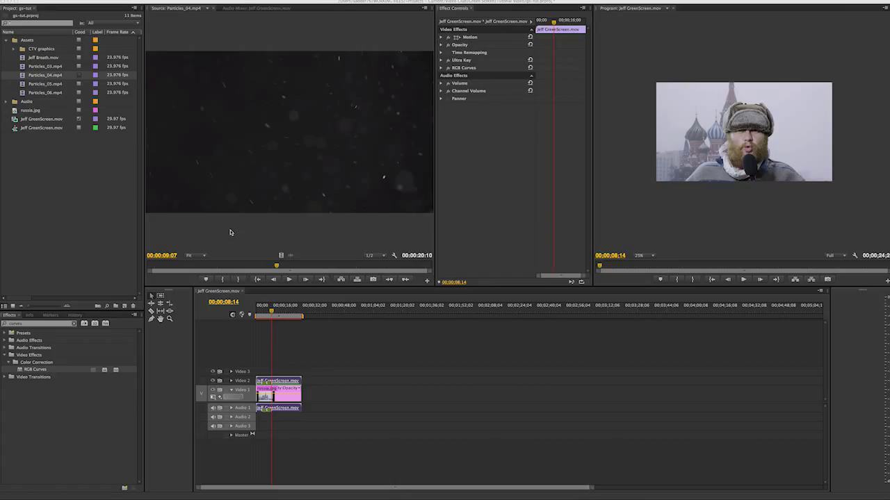
Switch back to Premiere Pro and preview the first seconds of Particles_05.mp4
double_click(34, 84)
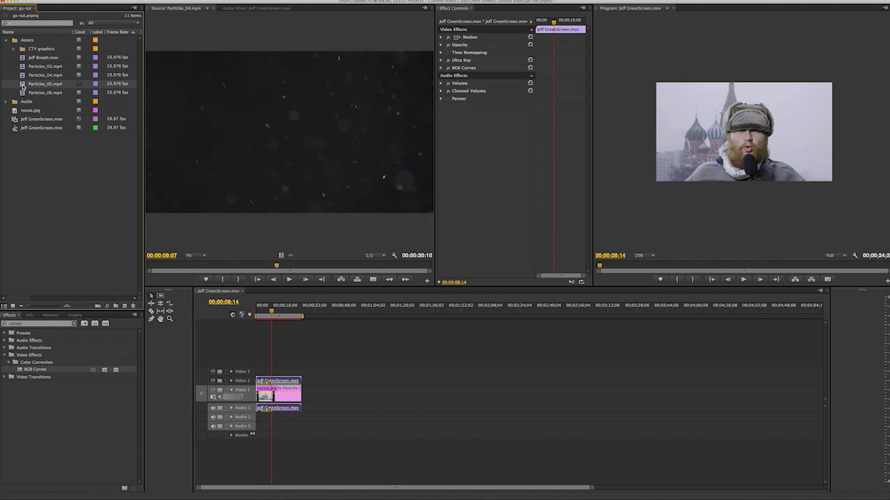
click(289, 278)
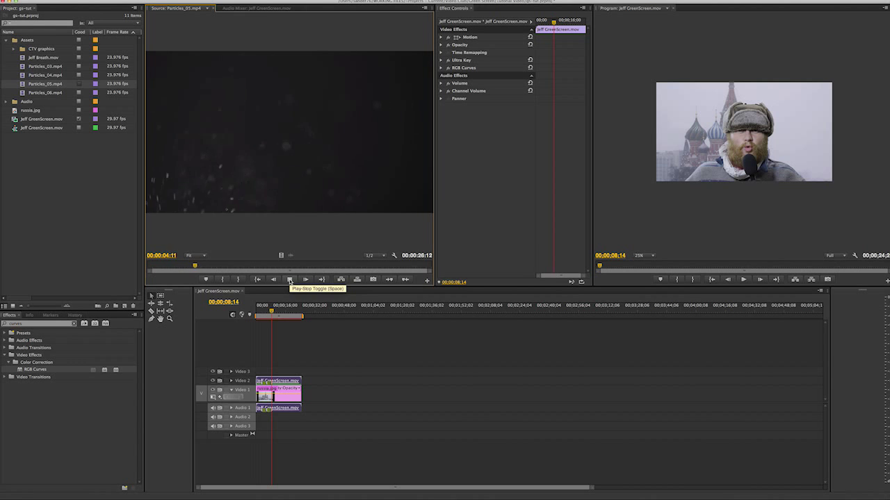
click(289, 279)
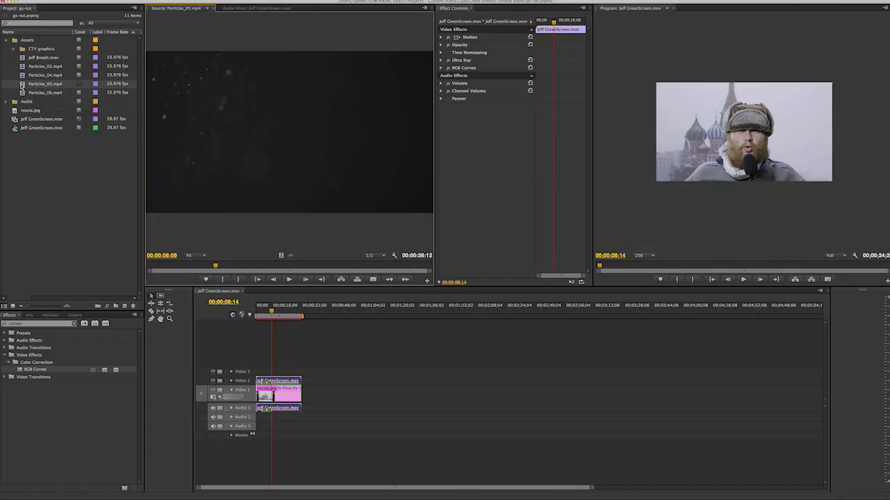
Place Particles_05.mp4 at the start of Video 3 and enlarge it freehand until it covers the whole frame
drag(21, 85, 259, 375)
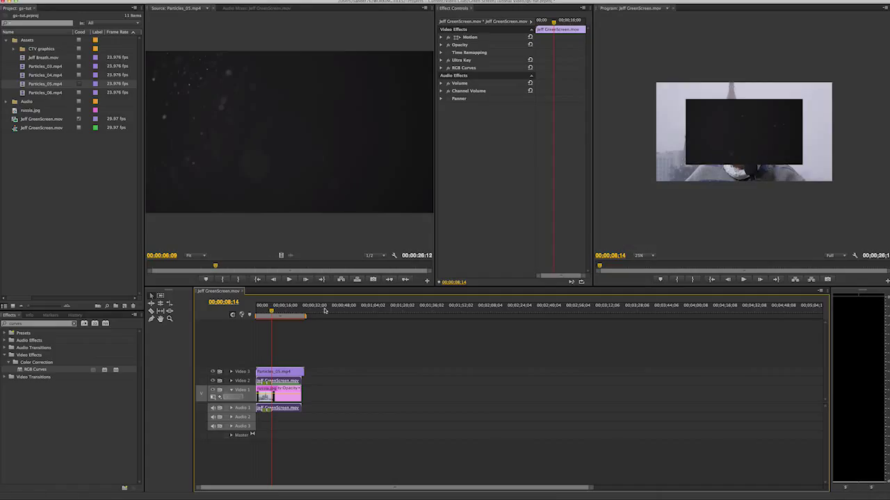
click(739, 137)
click(460, 37)
click(273, 374)
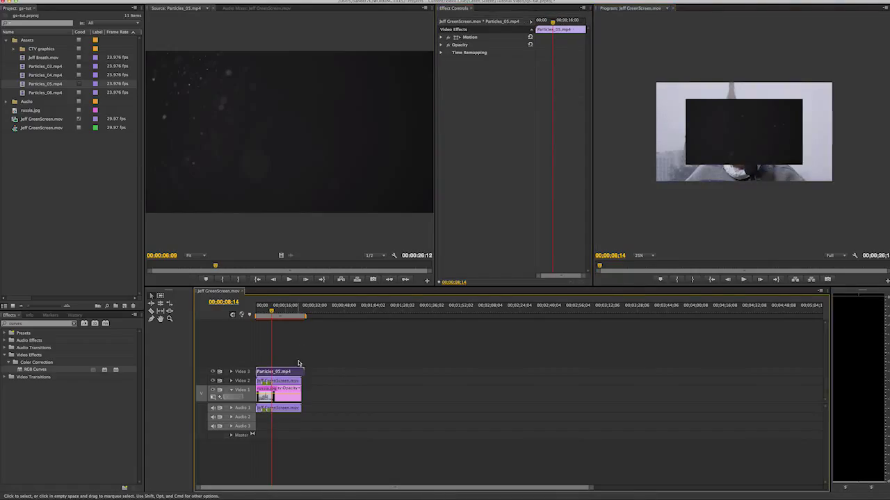
click(458, 37)
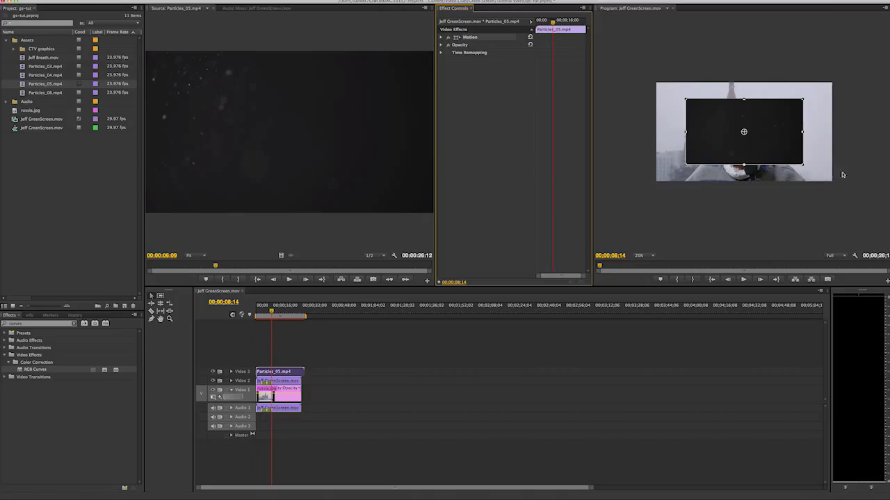
drag(802, 165, 844, 186)
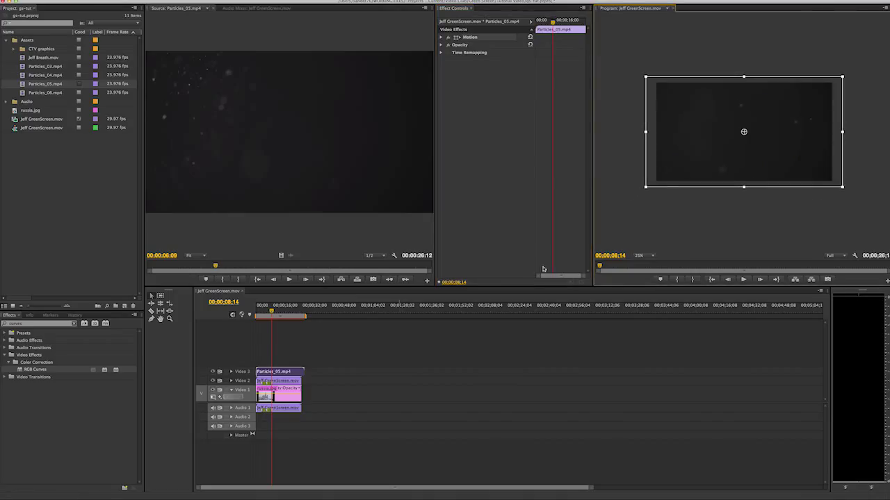
Move the playhead to 00;00;14;12 and widen the Program monitor, setting its preview zoom to 50%
drag(272, 311, 282, 312)
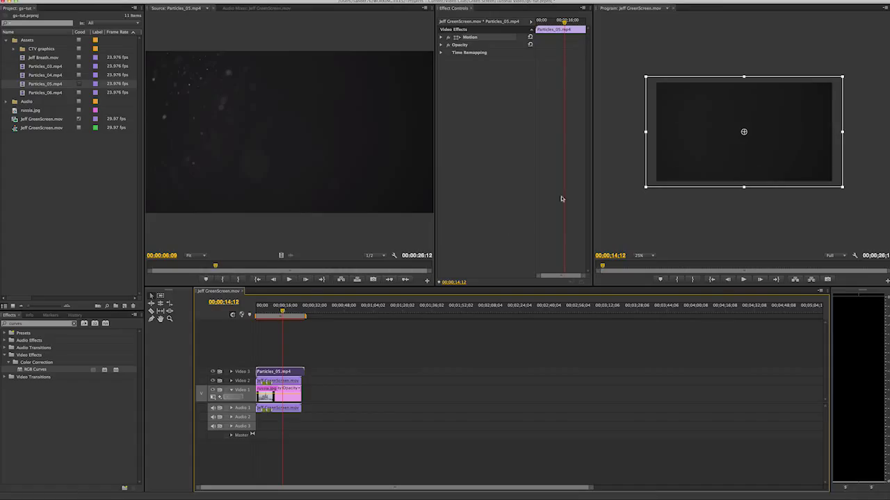
drag(592, 198, 475, 198)
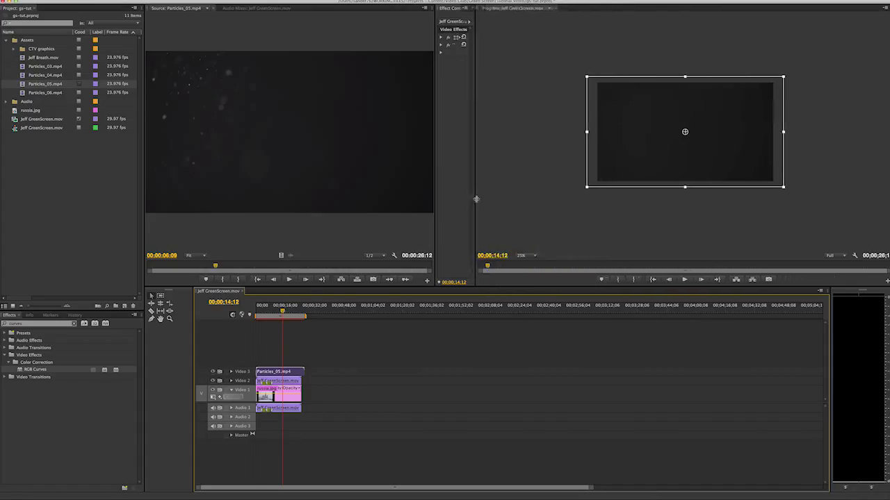
click(524, 256)
click(528, 287)
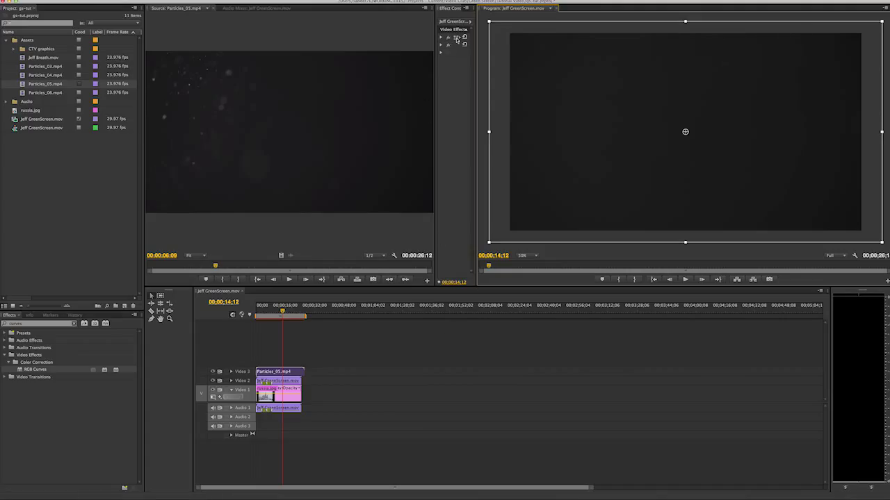
Widen the Effect Controls panel, set the blend mode of Particles_05.mp4 to Screen, and play back a few seconds of the result
drag(435, 64, 275, 64)
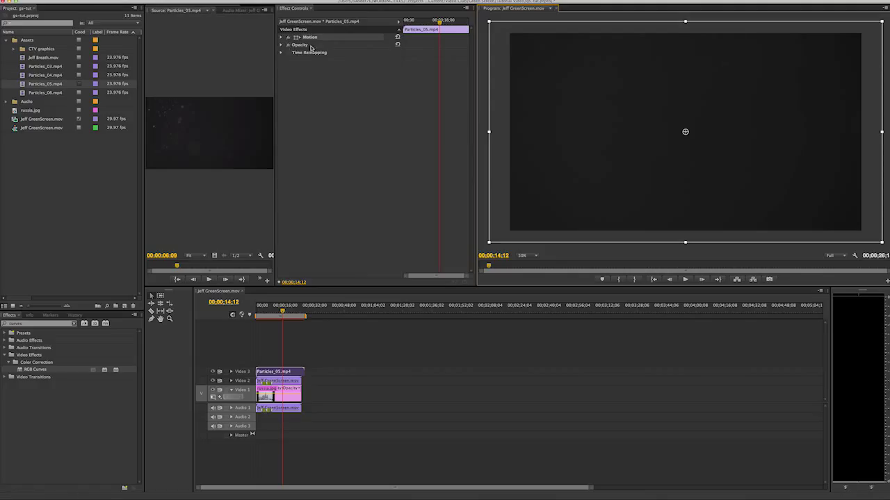
click(282, 46)
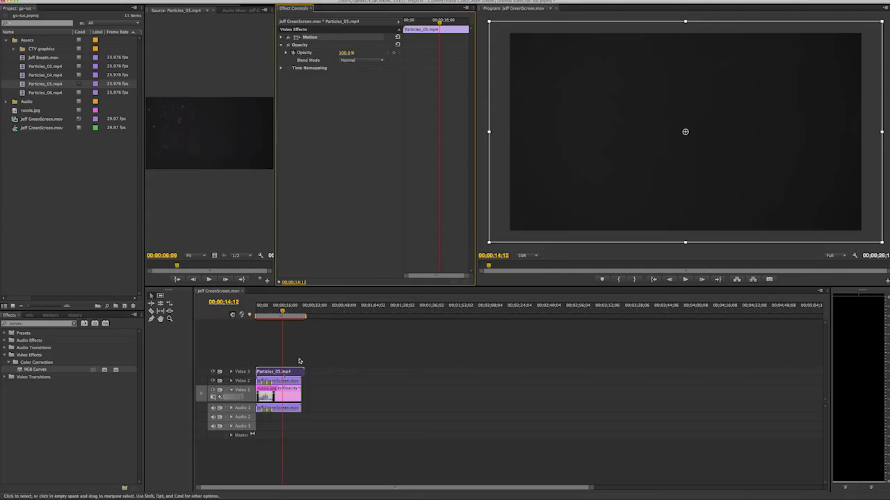
click(361, 61)
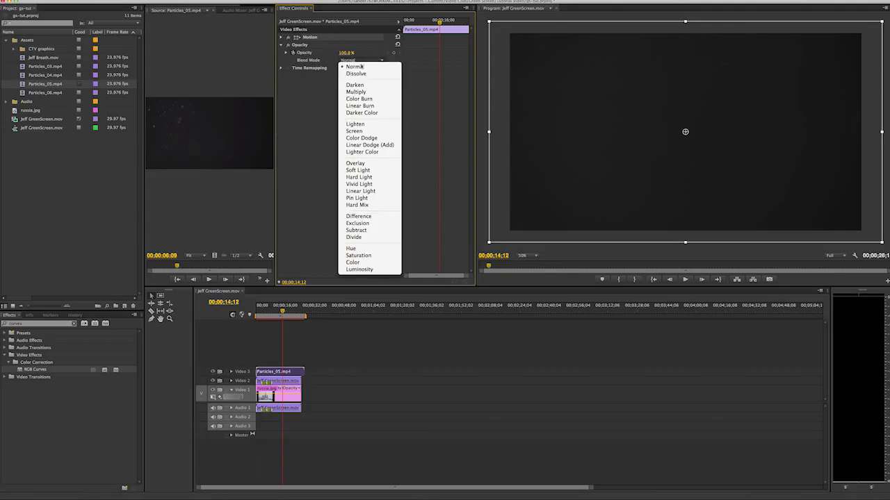
click(363, 132)
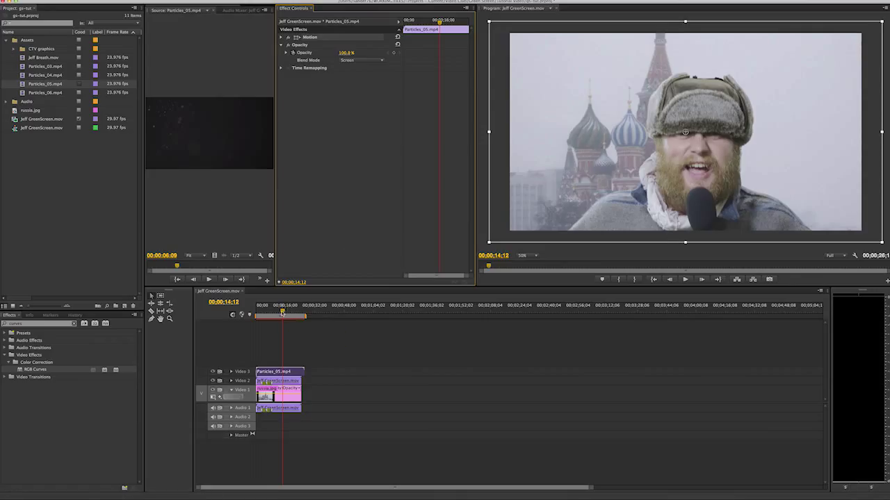
drag(283, 310, 272, 313)
key(space)
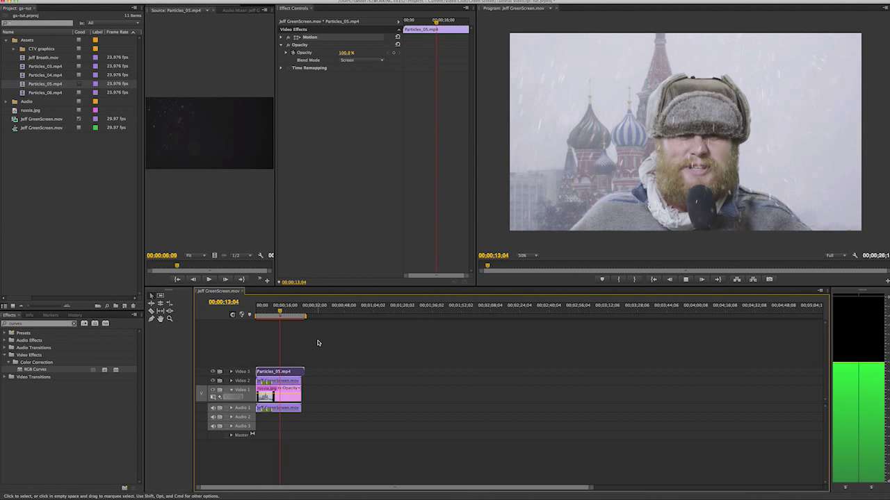
key(space)
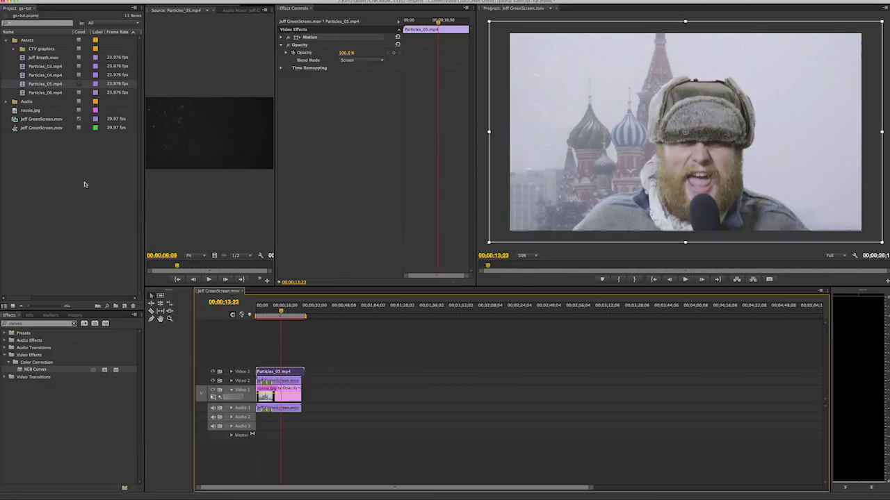
Place Particles_04.mp4 on a new Video 4 track at about 00;00;03;19 and enlarge it freehand until it covers the whole frame
drag(23, 75, 264, 361)
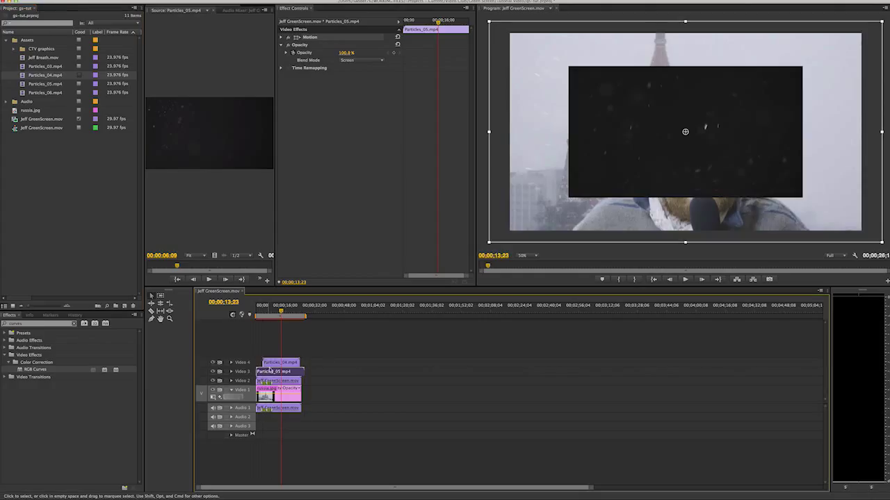
click(275, 363)
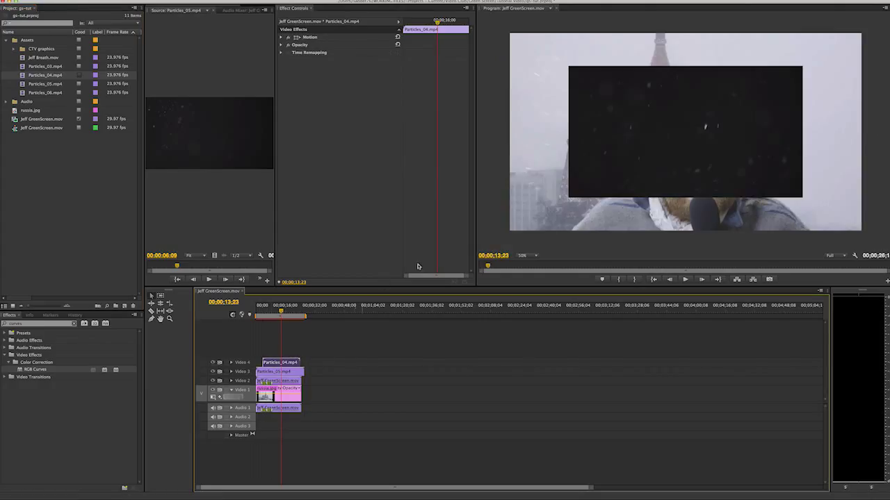
click(297, 39)
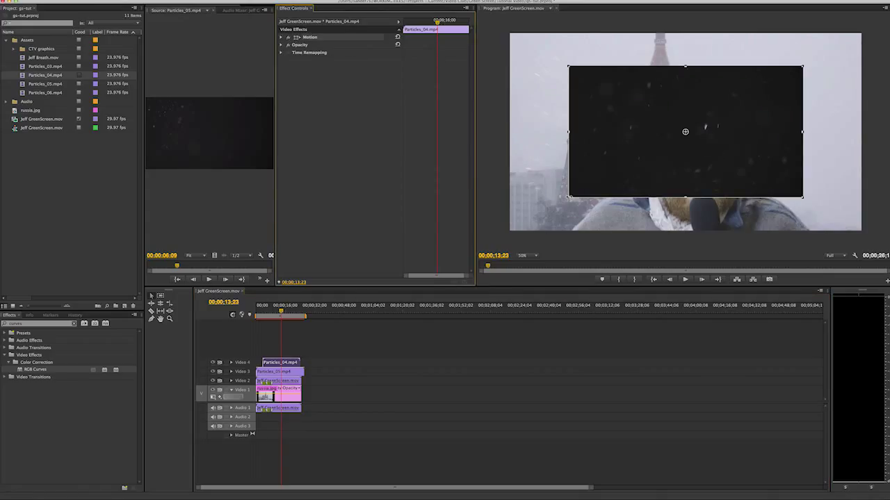
drag(569, 198, 492, 240)
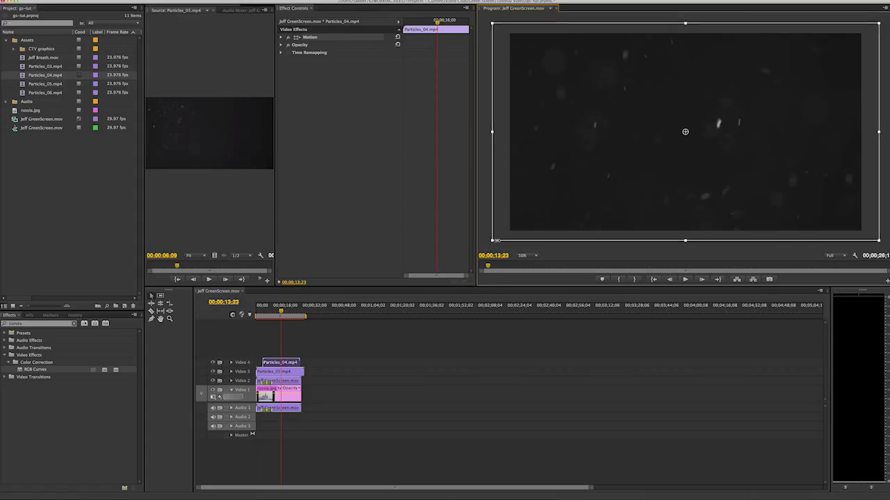
drag(591, 206, 586, 203)
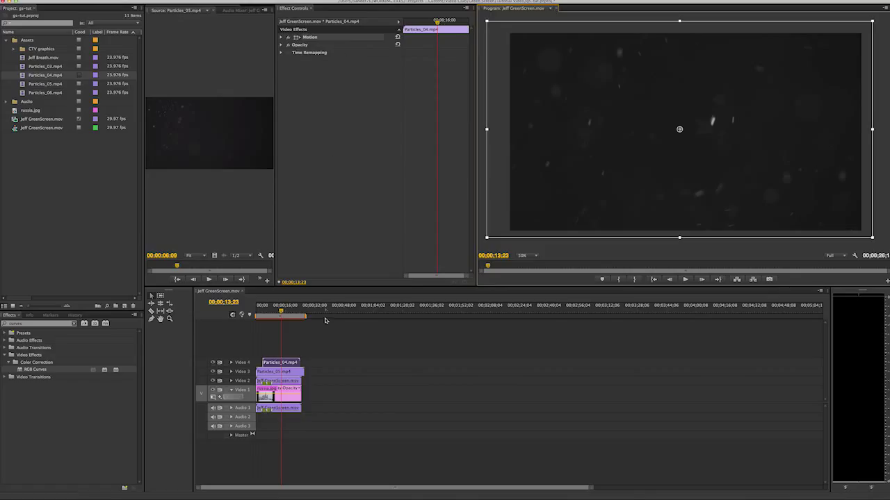
Add opacity keyframes to Particles_04.mp4 so it fades in at its start and out at its end, and scrub through the fade-out
click(232, 362)
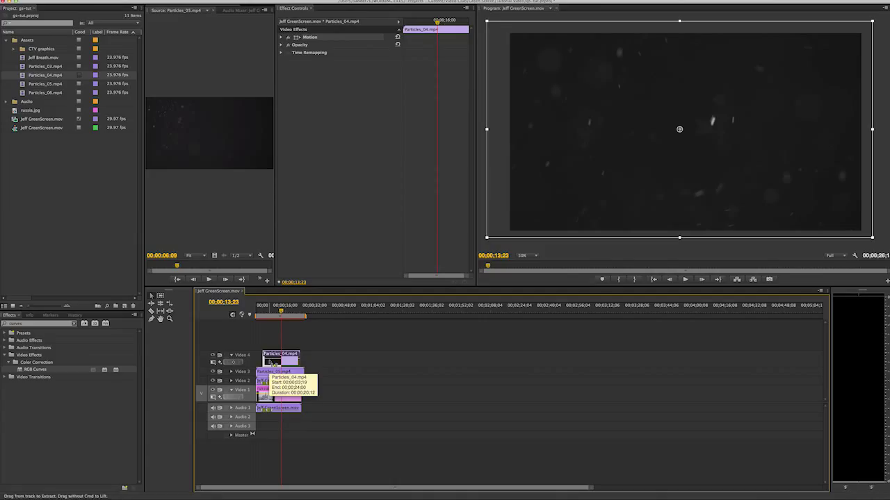
super+click(268, 360)
super+click(273, 360)
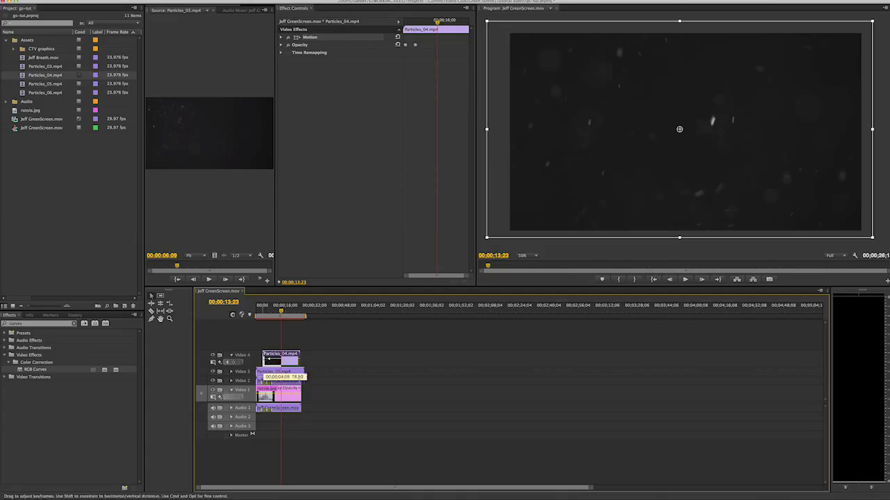
click(273, 360)
drag(270, 361, 298, 362)
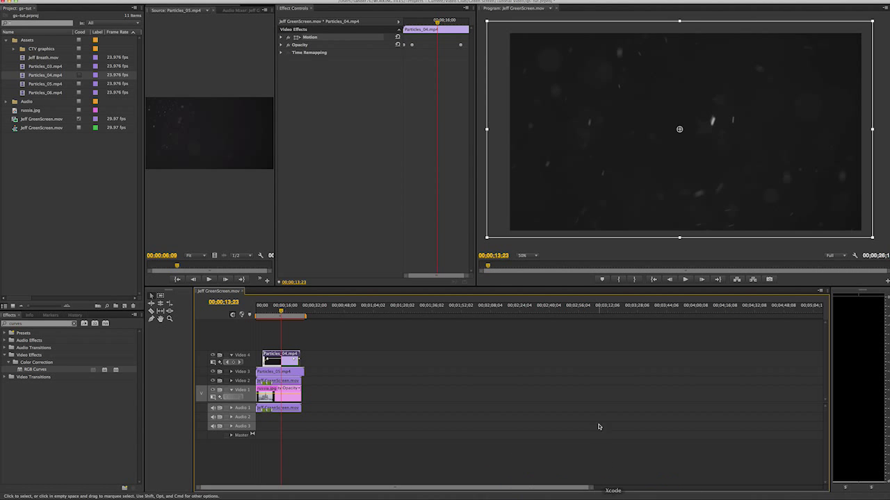
drag(589, 490, 344, 490)
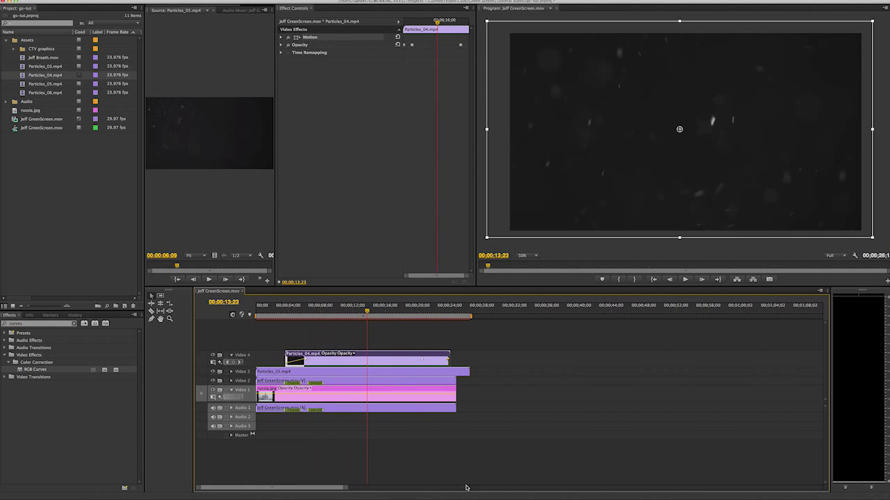
click(352, 354)
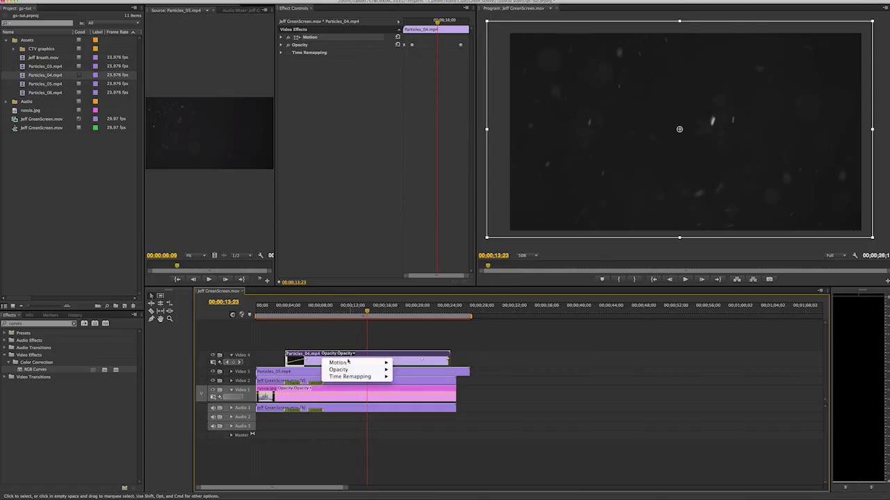
click(449, 361)
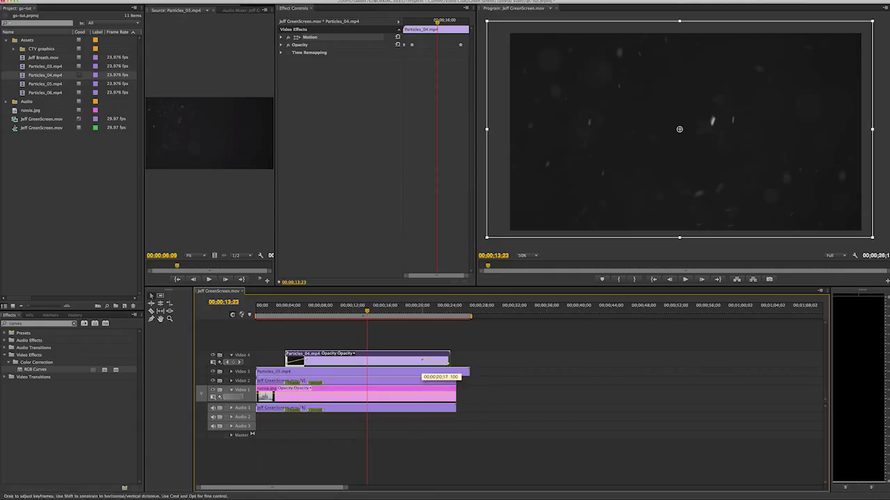
drag(367, 316, 428, 318)
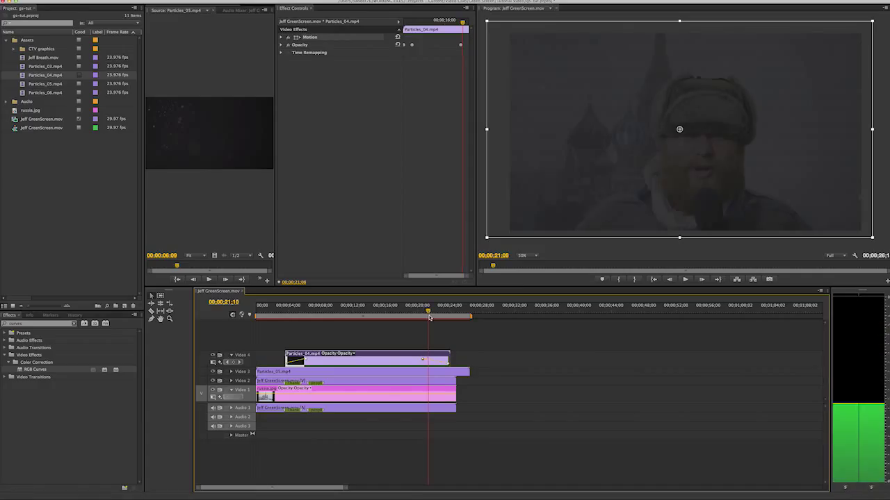
drag(428, 317, 378, 317)
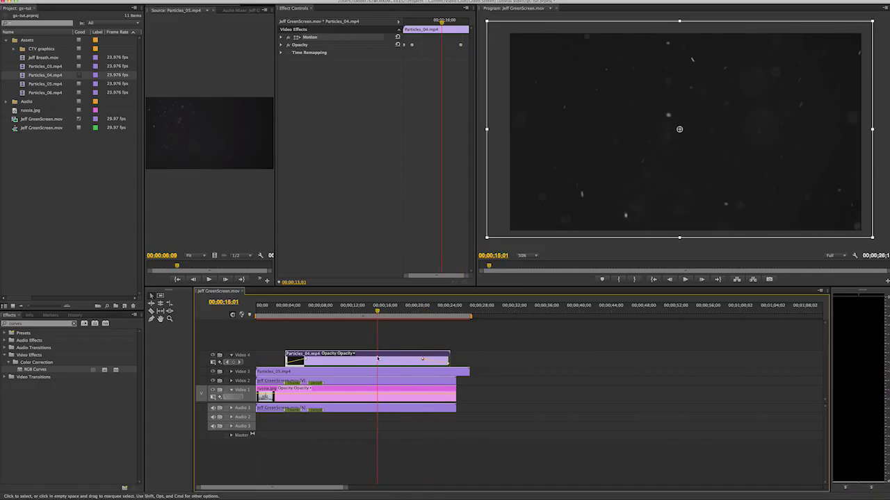
Set the blend mode of Particles_04.mp4 to Screen and play back the layered snow up to about 00;00;18;07
click(281, 44)
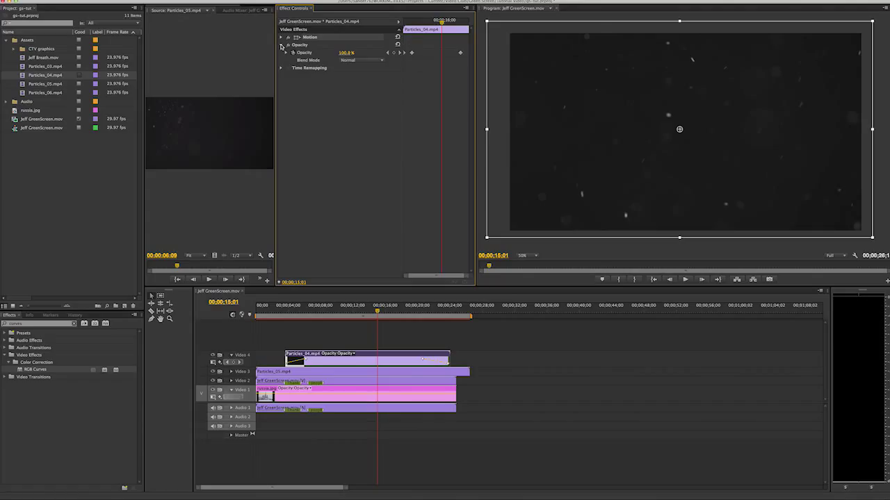
click(342, 61)
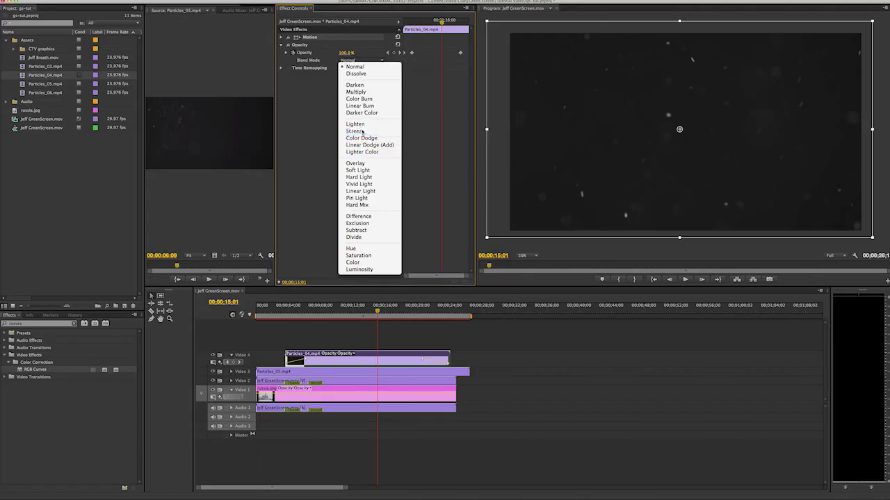
click(362, 131)
drag(377, 315, 350, 314)
key(space)
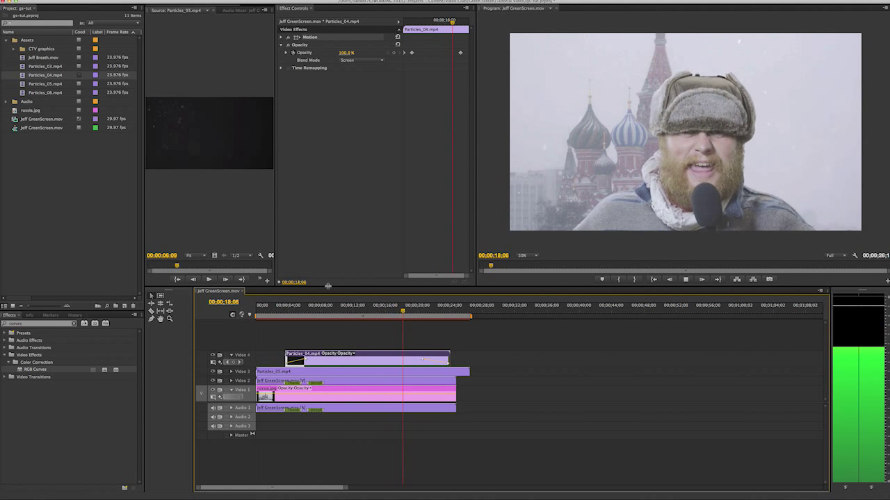
key(space)
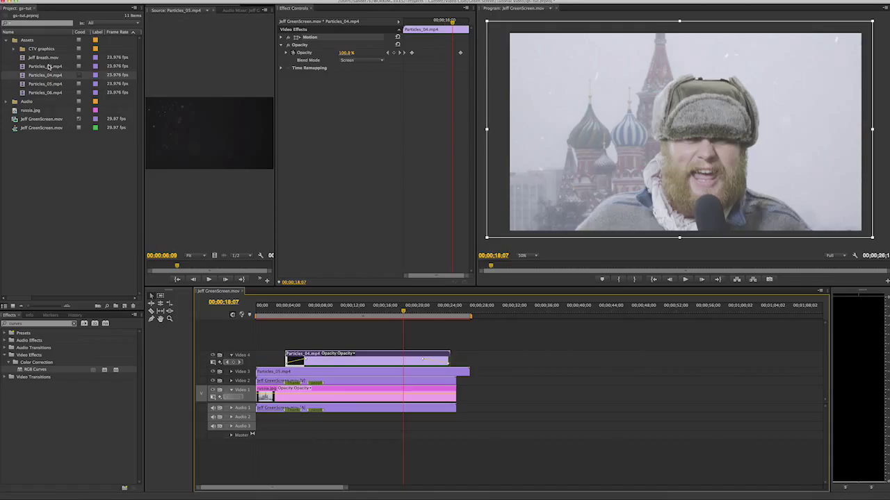
click(15, 49)
click(15, 49)
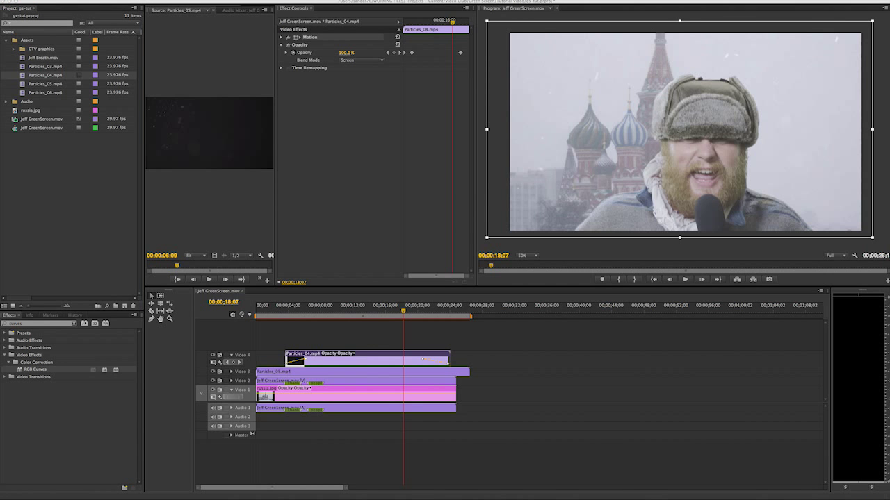
Switch to the browser and search the freeSFX site for "wind" sound effects
key(super+Tab)
drag(339, 16, 244, 13)
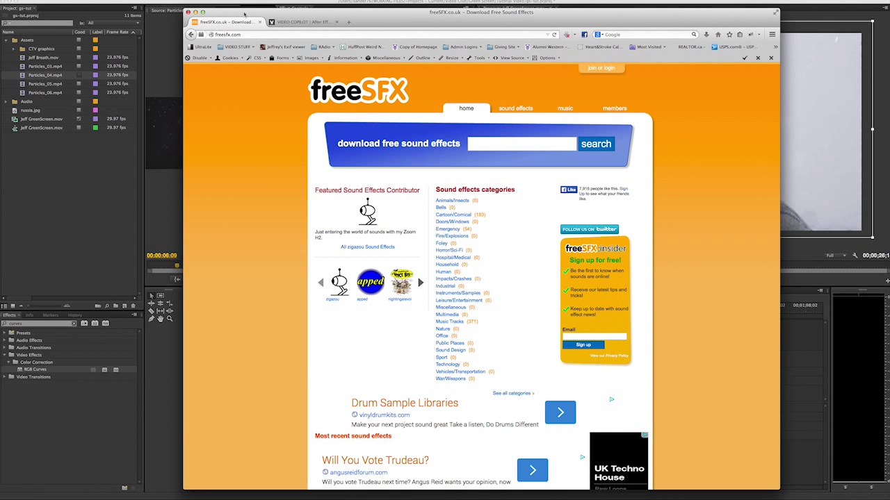
drag(244, 13, 244, 11)
click(511, 138)
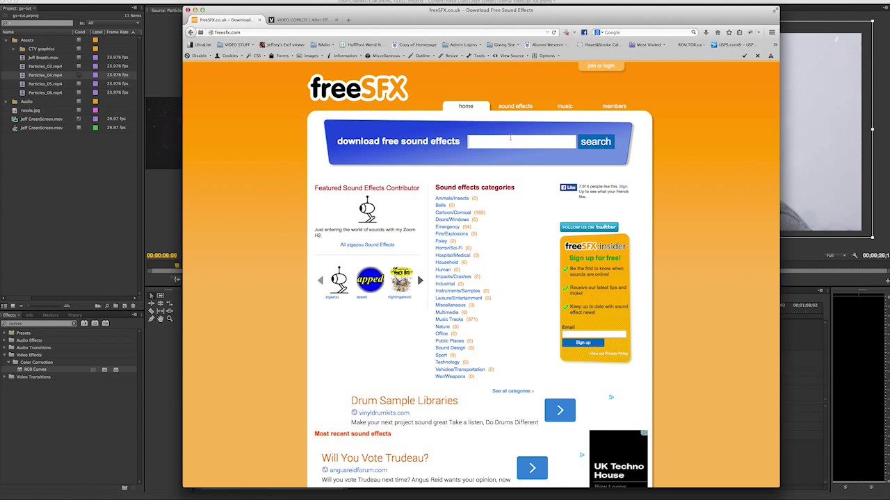
text(wind)
click(597, 141)
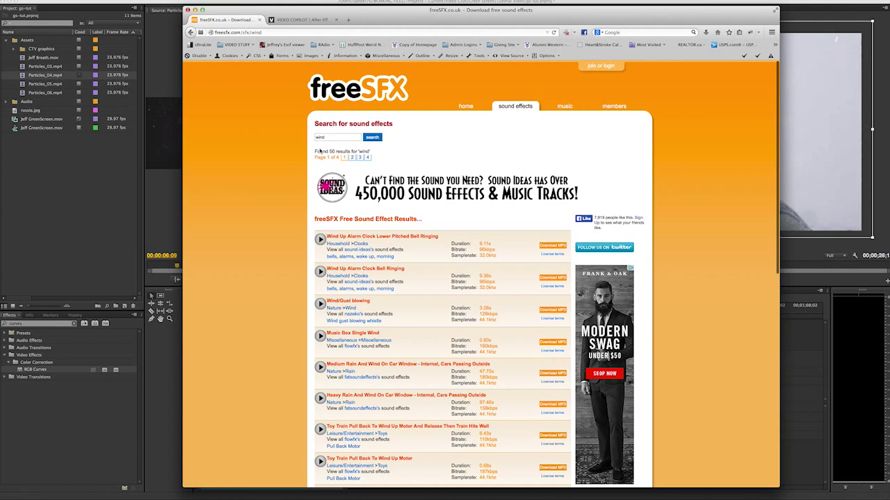
Switch back to Premiere Pro, place cold_stormy_wind.mp3 at the start of Audio 2, and play back the mix
key(super+m)
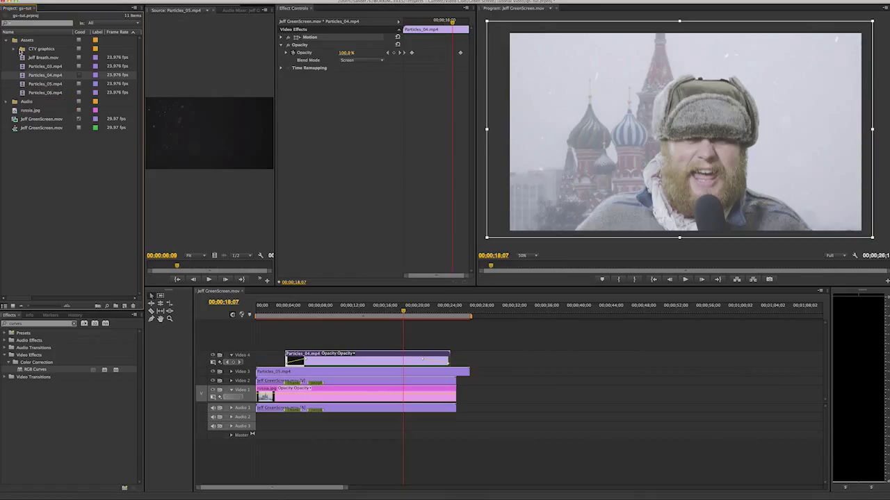
click(7, 103)
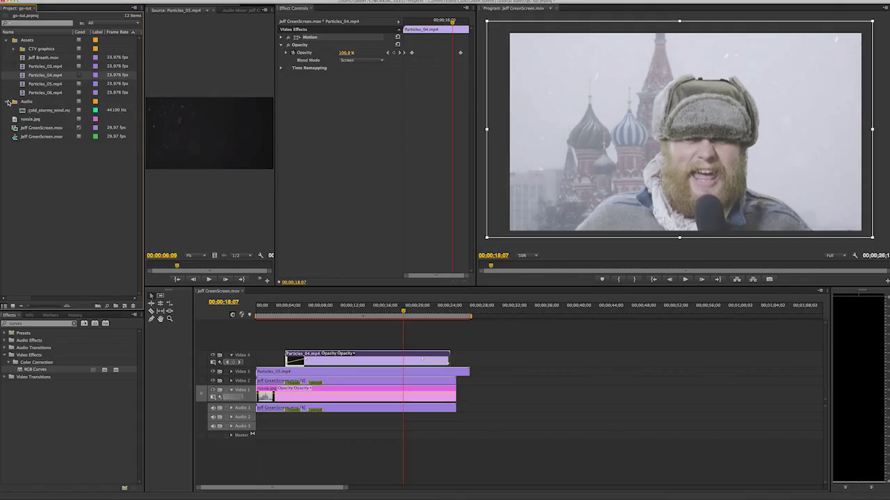
drag(42, 110, 258, 417)
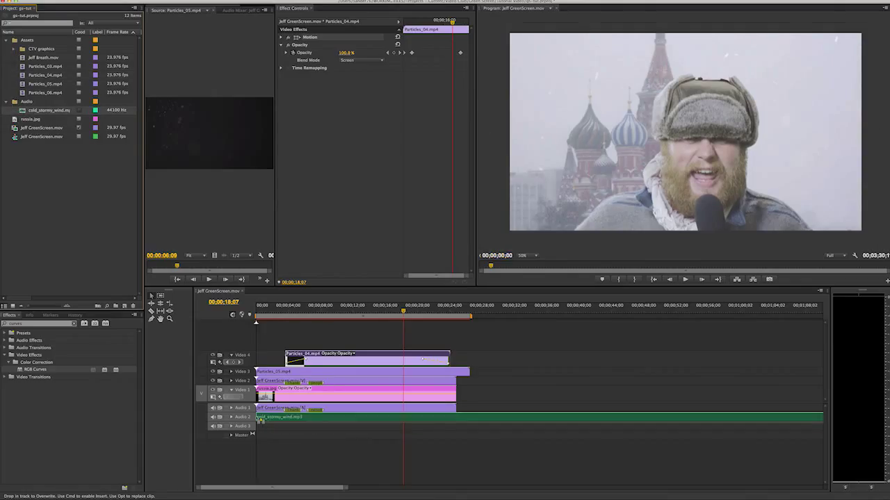
click(313, 310)
key(space)
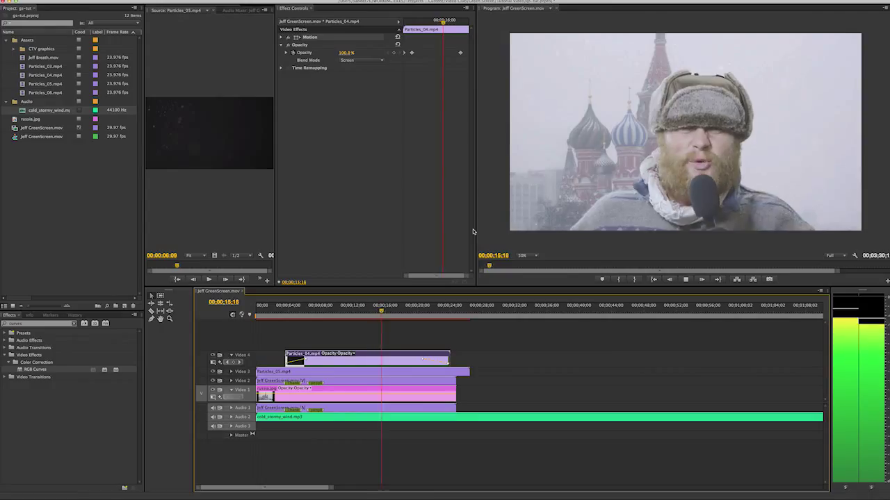
key(space)
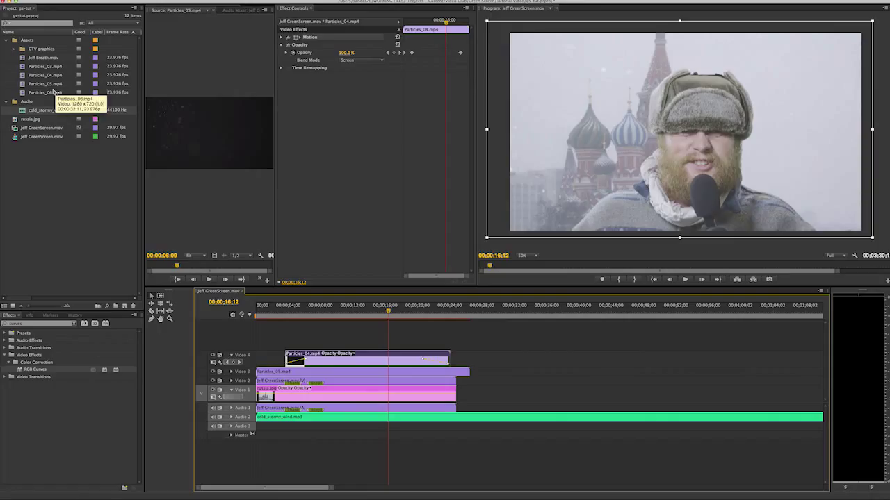
Place the breath clip from the Assets bin at the start of a new Video 5 track and scrub back to about 00;00;10;09
click(21, 60)
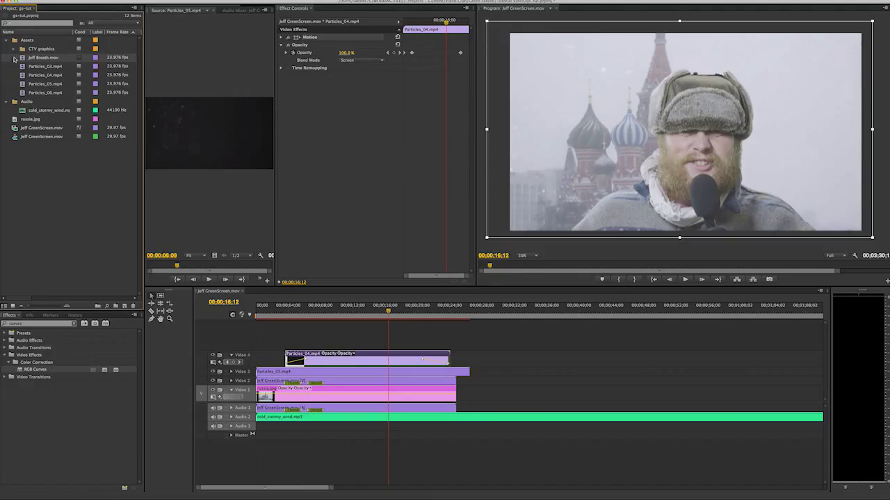
drag(22, 59, 258, 349)
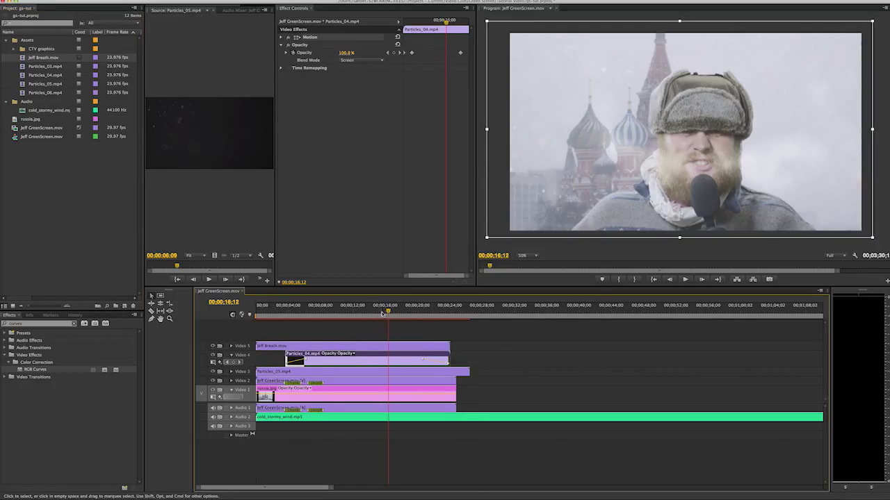
drag(361, 310, 338, 312)
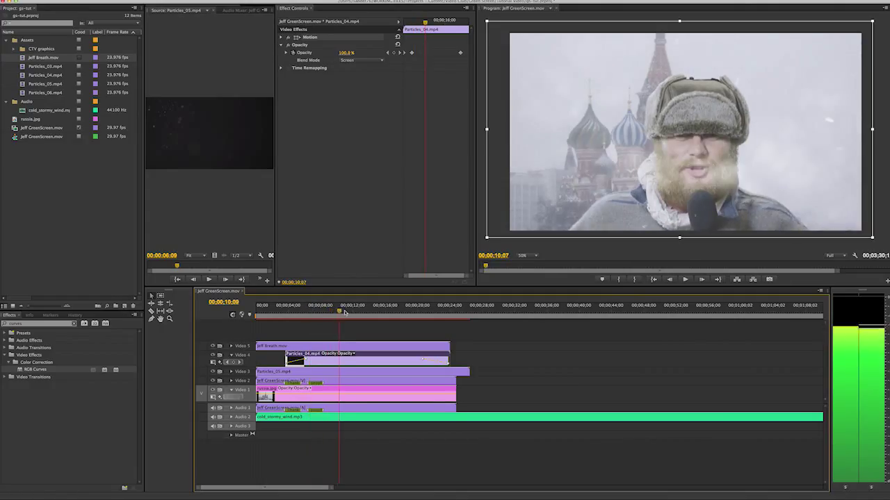
Apply the Fast Blur effect to the breath clip on Video 5 and set its blurriness to 85
key(space)
click(339, 346)
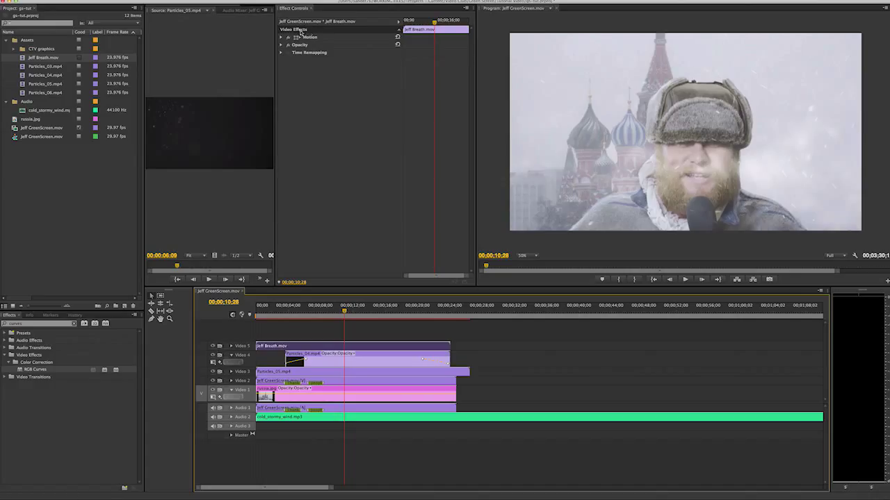
click(281, 37)
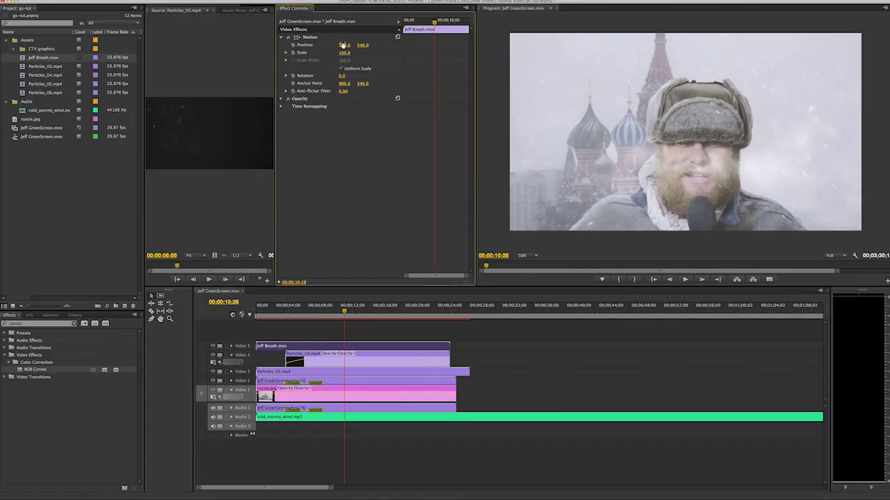
click(317, 346)
drag(40, 324, 6, 322)
text(fast)
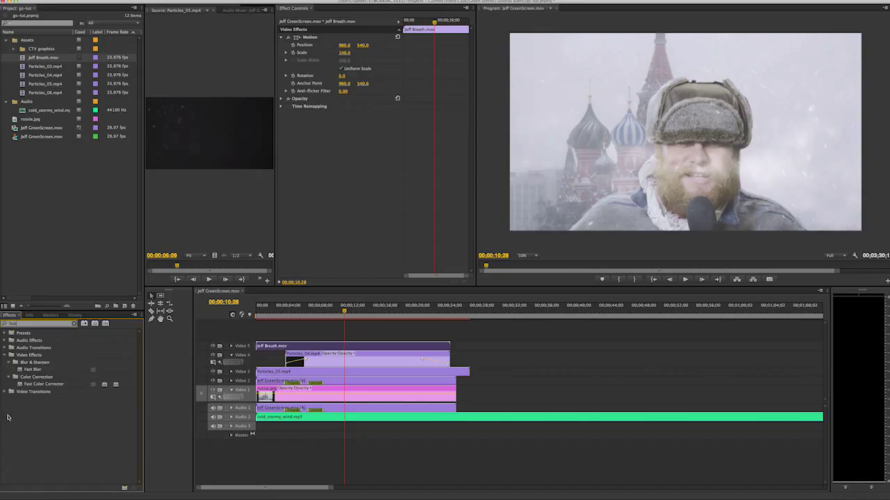
drag(32, 369, 357, 346)
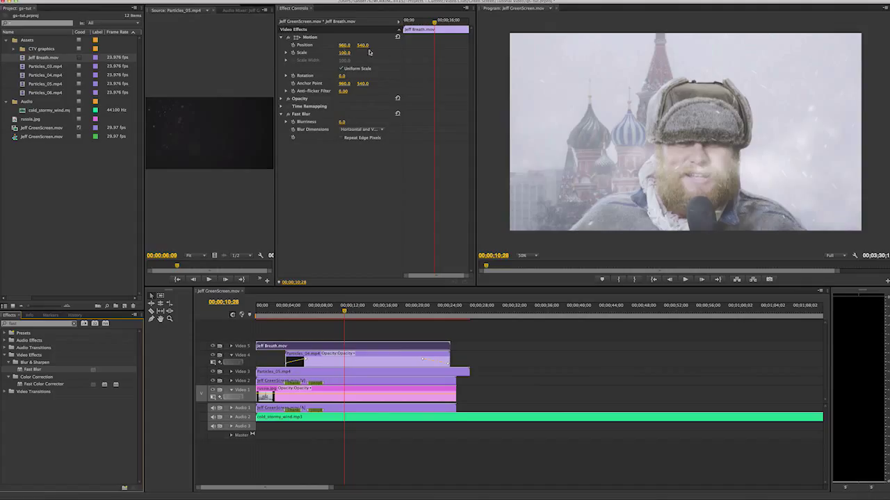
drag(342, 121, 386, 121)
key(Left)
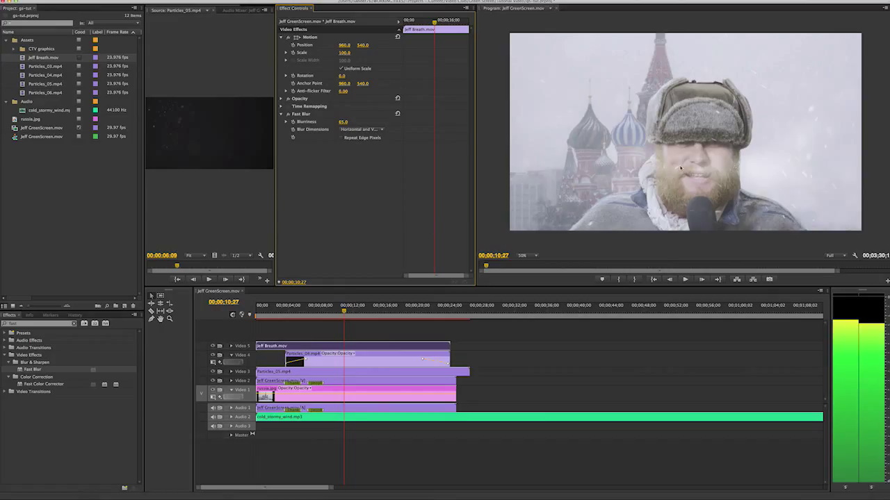
Shift the breath clip slightly later so it ends with the reporter clip, and play back the blurred breath from 00;00;02;05
drag(343, 310, 303, 312)
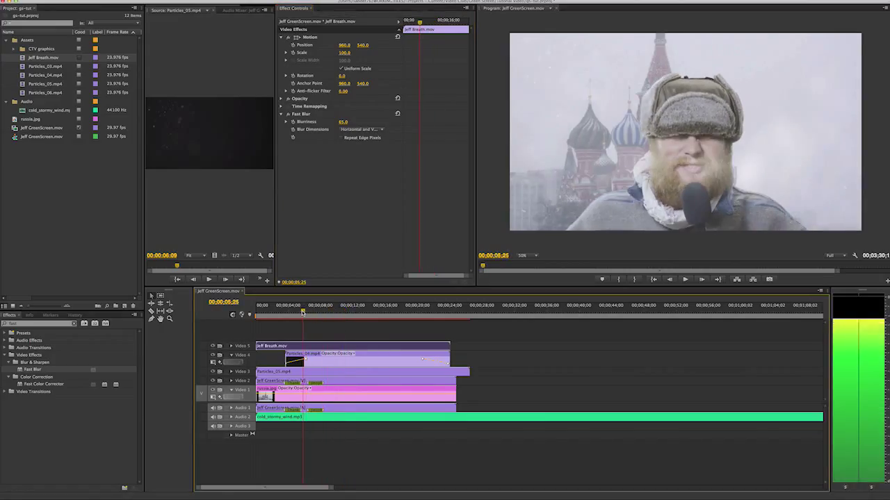
drag(275, 346, 281, 348)
drag(291, 317, 273, 315)
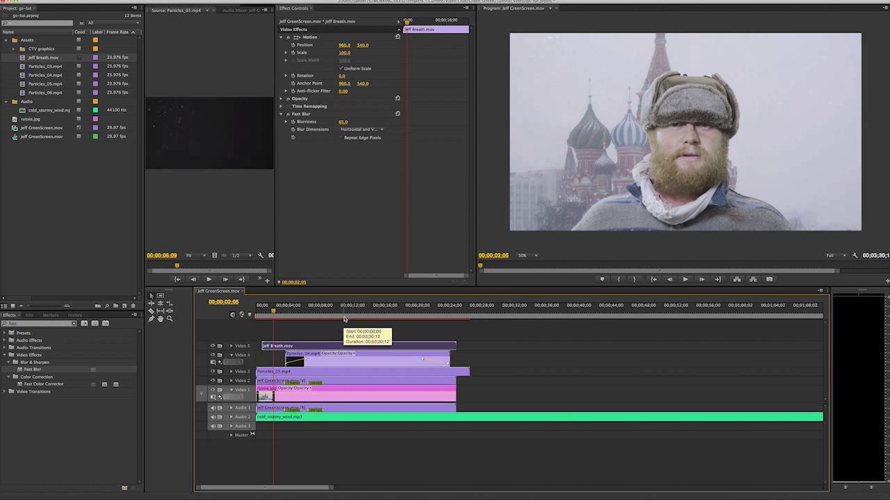
key(space)
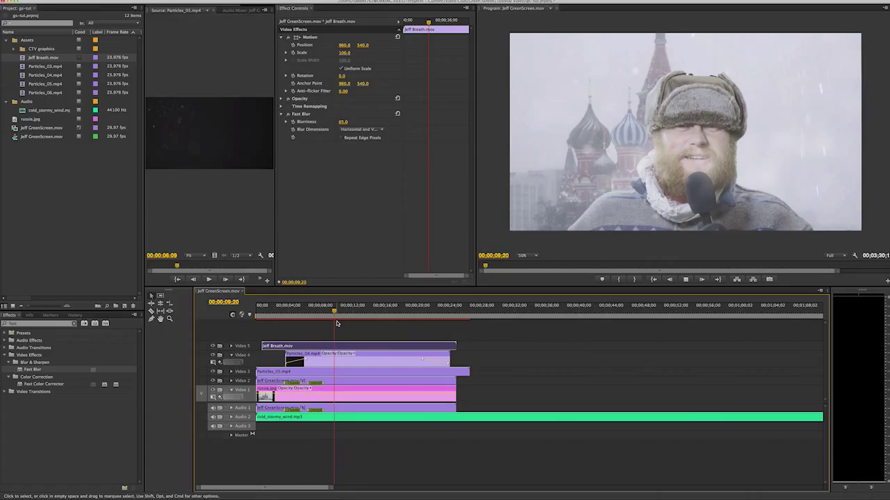
key(space)
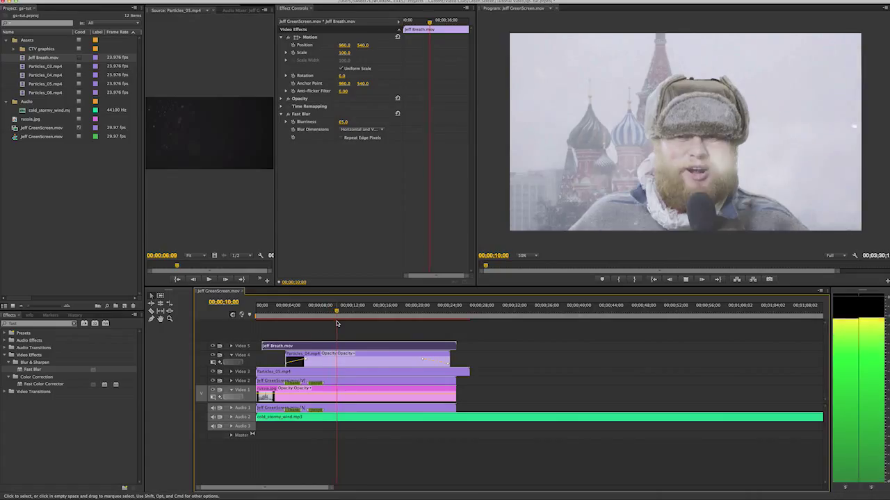
key(space)
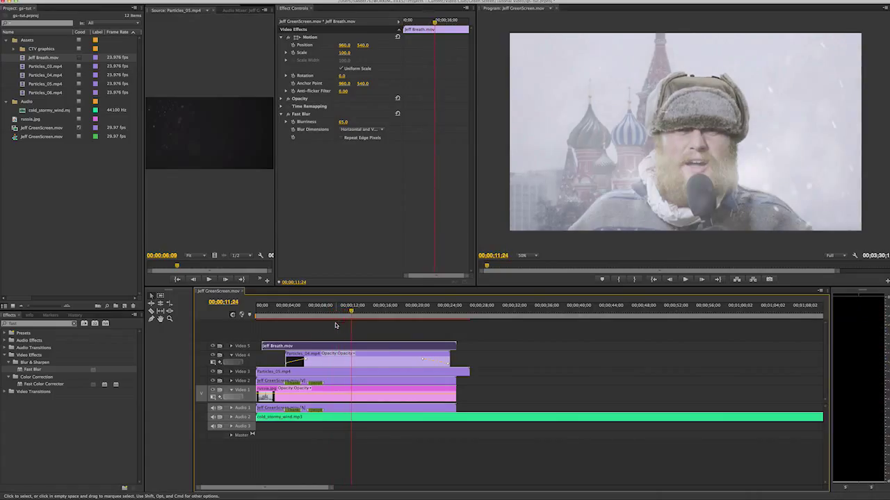
drag(351, 315, 319, 317)
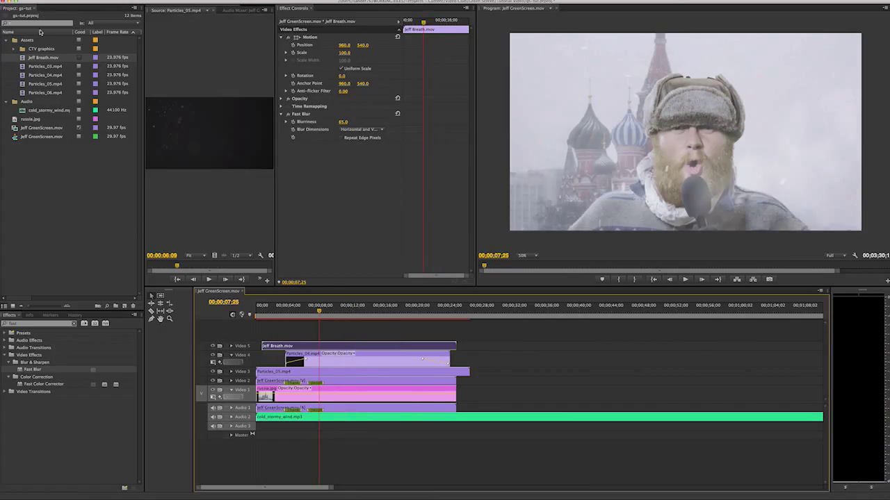
Place CTV Logo.psd from the CTV graphics bin on a new Video 6 track, spanning the full length of the reporter clip
click(14, 50)
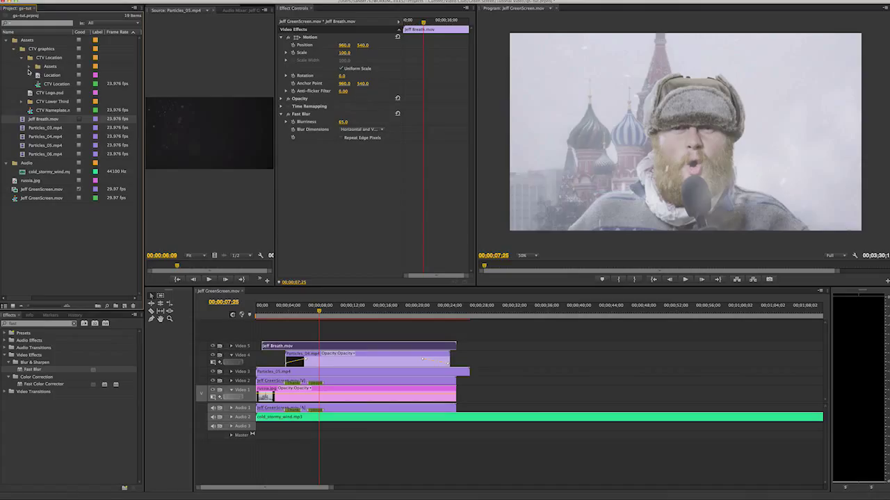
click(30, 94)
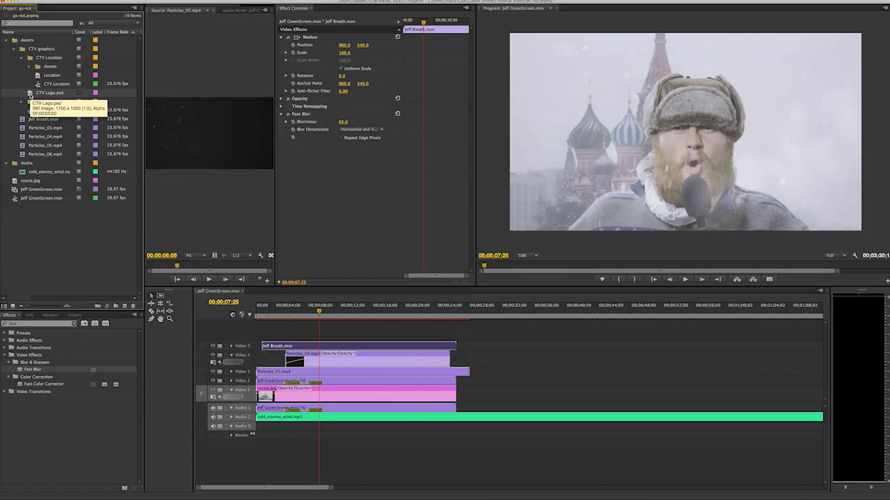
drag(30, 95, 455, 340)
click(415, 312)
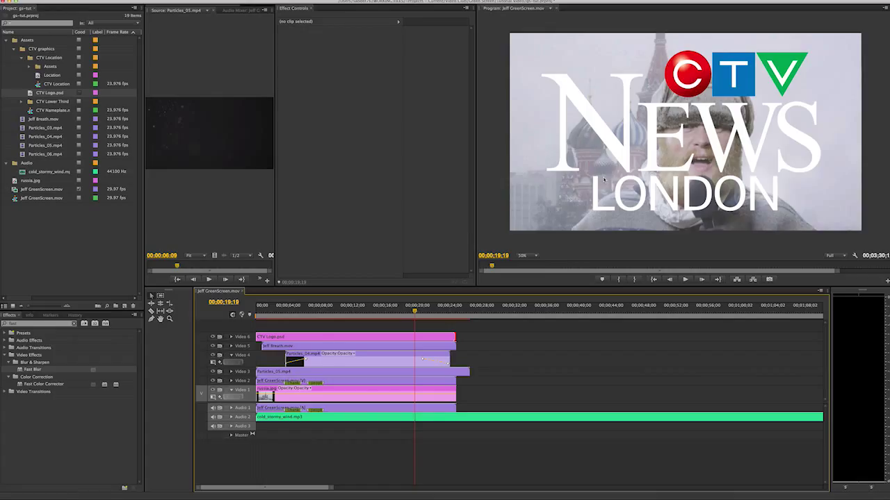
Scale the CTV News London logo down and position it in the lower-right corner of the picture
click(556, 96)
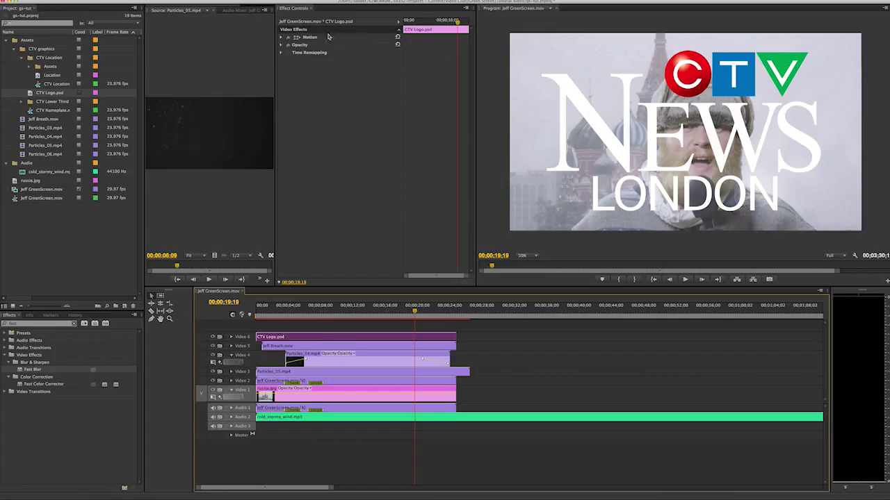
click(297, 39)
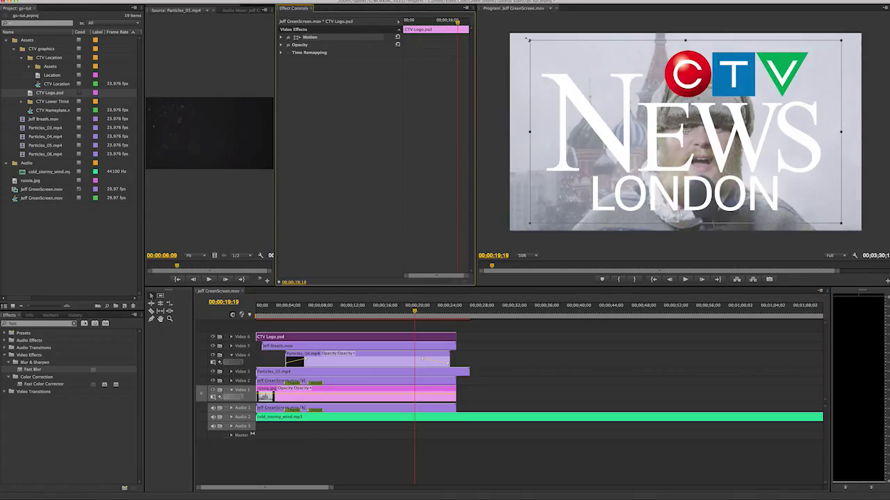
drag(531, 41, 812, 200)
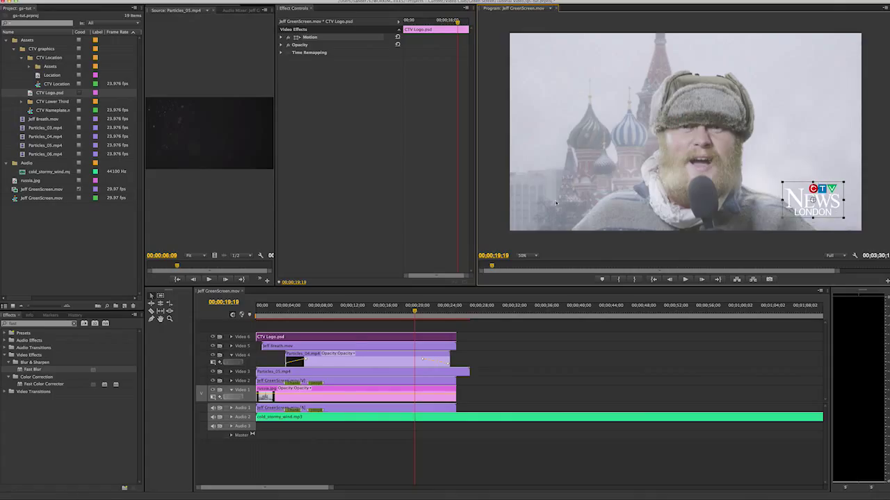
click(355, 332)
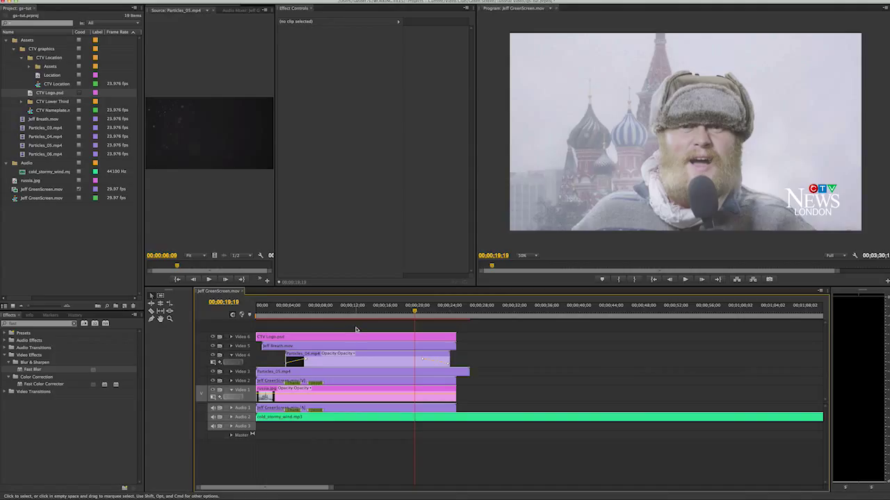
Place the CTV Nameplate sequence from the CTV Lower Third bin on a new Video 7 track at about 5.5 seconds and preview it
click(21, 58)
click(20, 75)
click(30, 84)
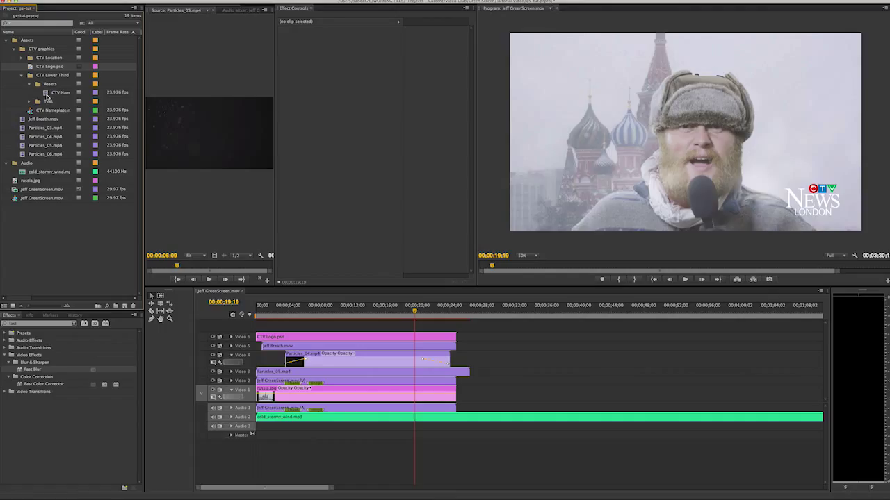
click(29, 85)
drag(32, 104, 306, 331)
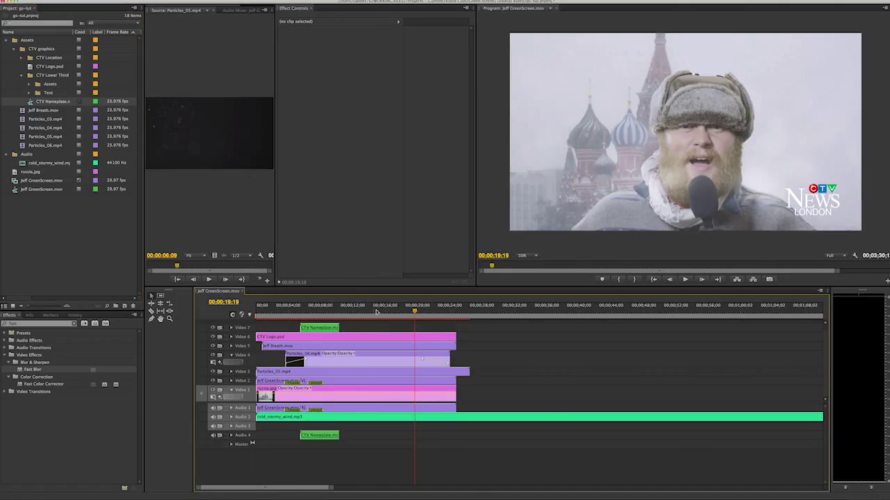
key(Up)
key(space)
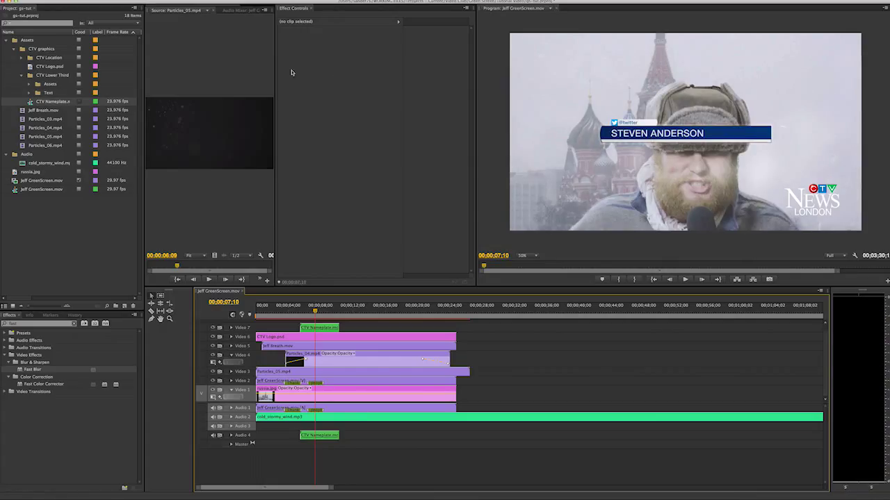
Enlarge the nameplate graphic and position it along the lower-left of the picture, beside the logo
click(331, 329)
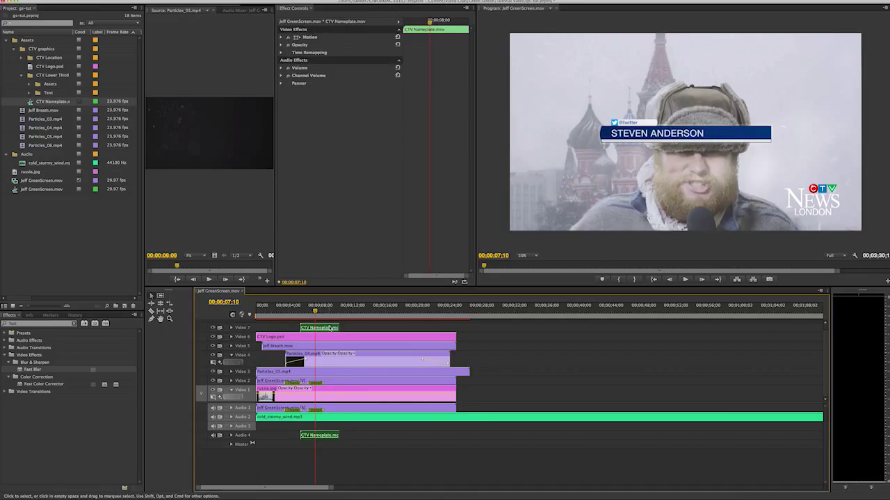
click(299, 38)
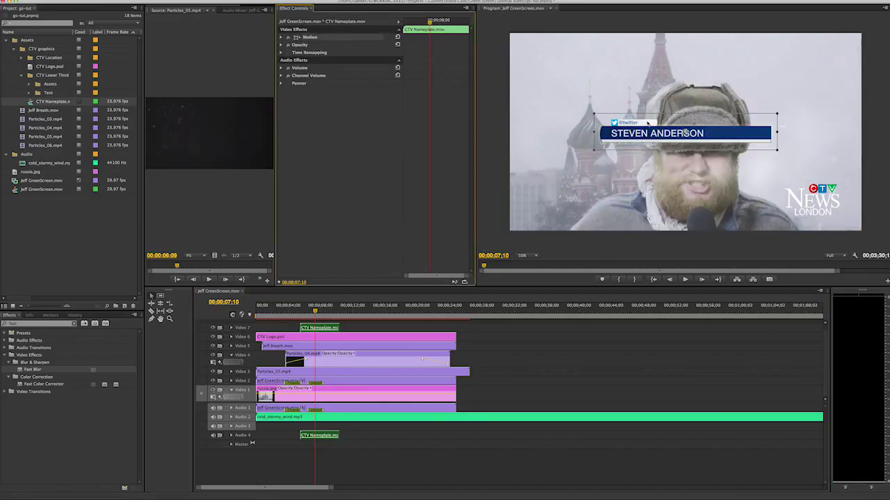
drag(648, 123, 631, 202)
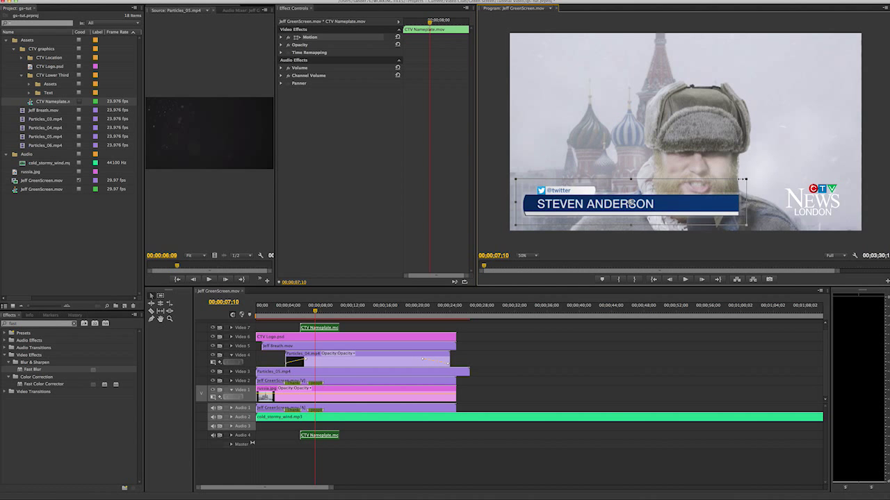
drag(713, 204, 719, 203)
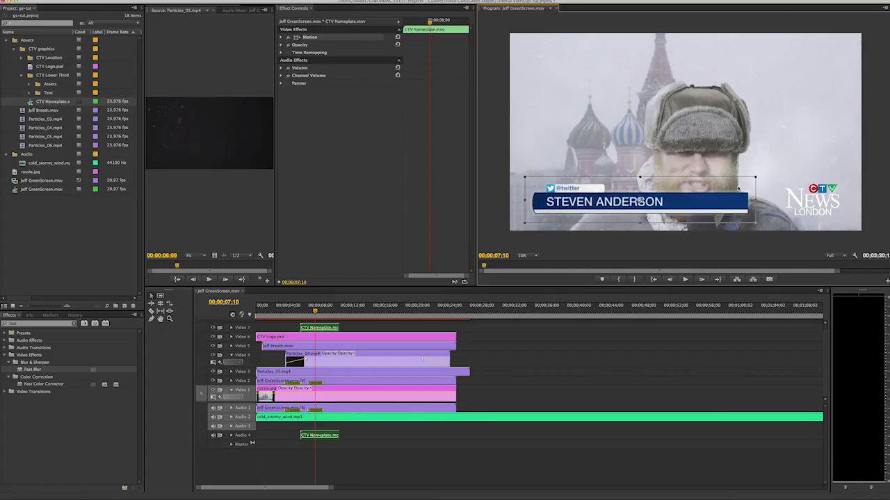
drag(755, 178, 763, 176)
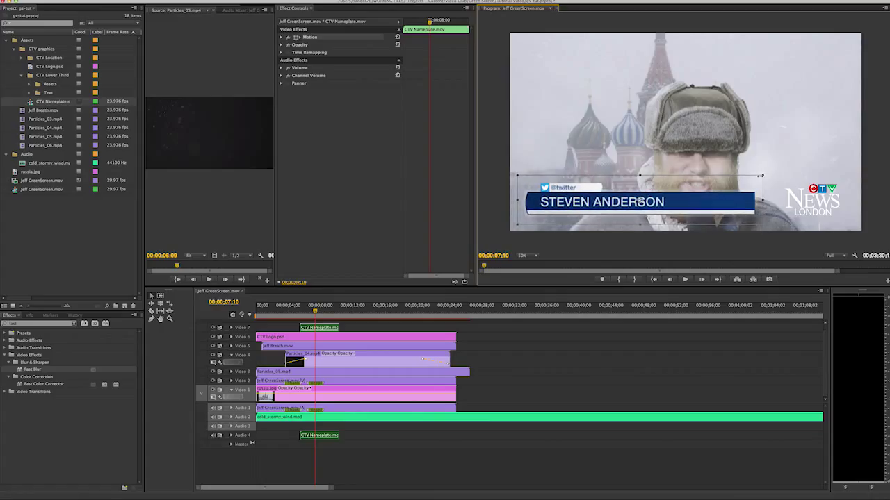
drag(732, 214, 735, 209)
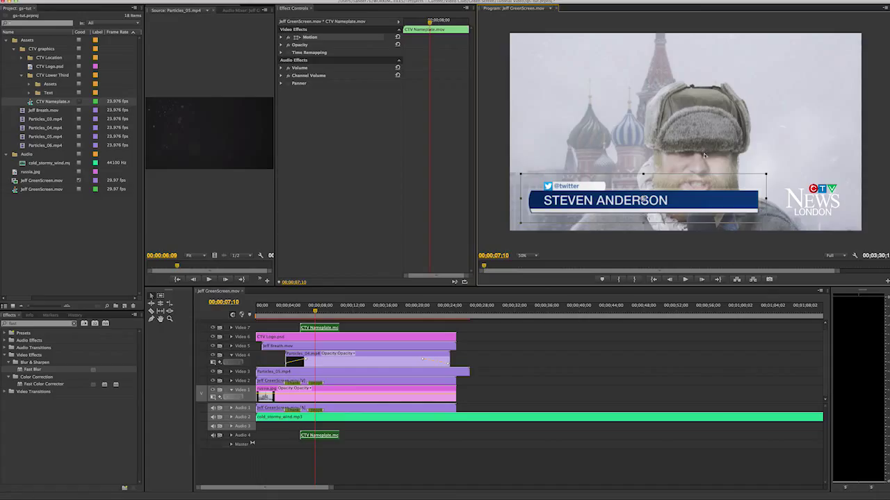
click(365, 324)
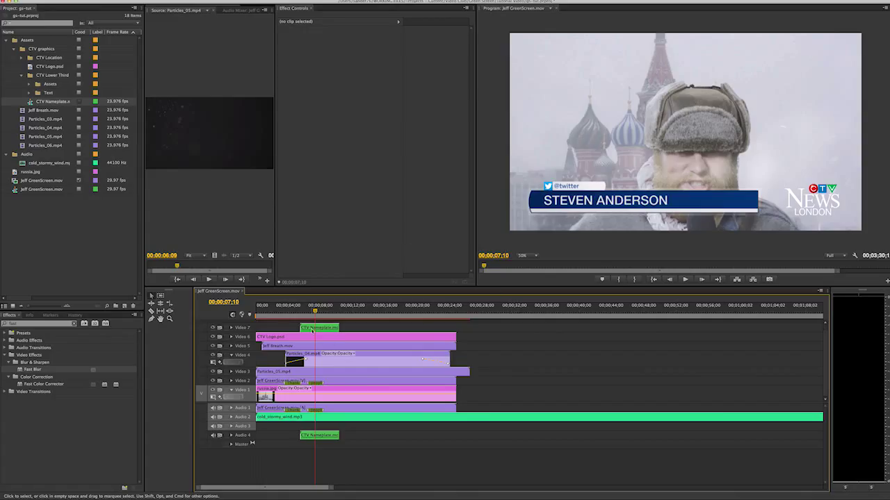
Open the nested CTV Nameplate sequence from Video 7 and scrub to 00;00;01;02
click(312, 327)
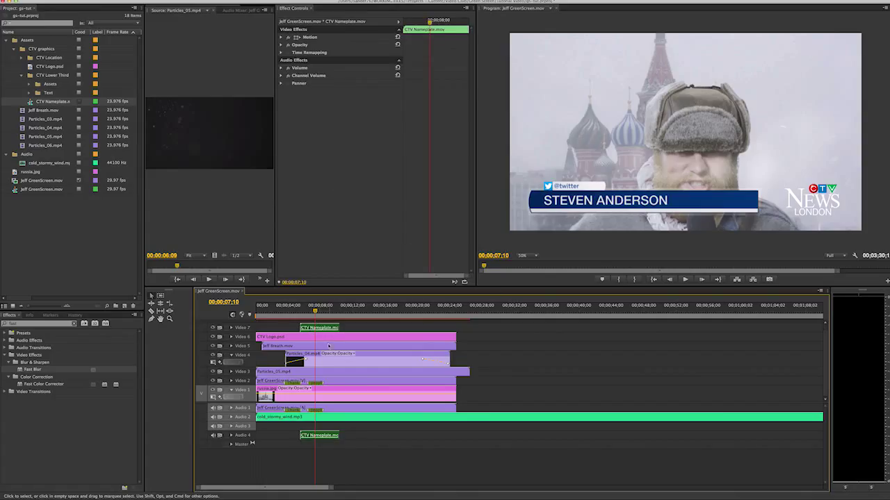
double_click(318, 329)
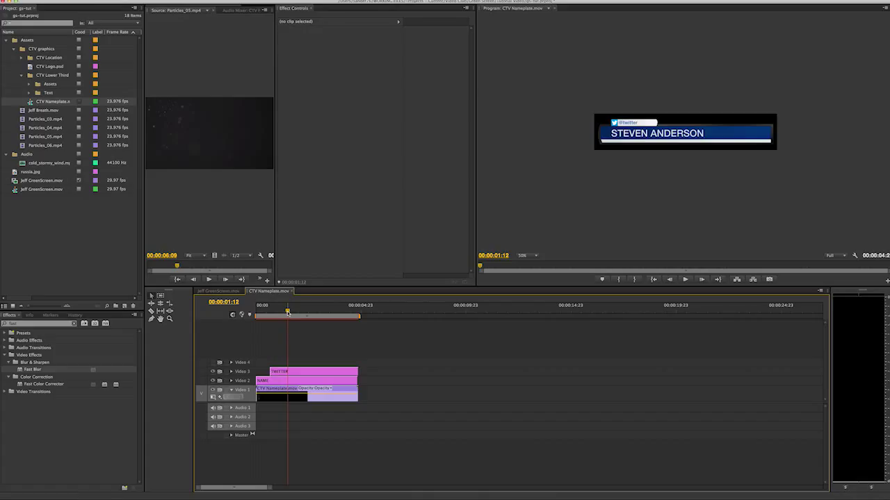
drag(288, 312, 285, 312)
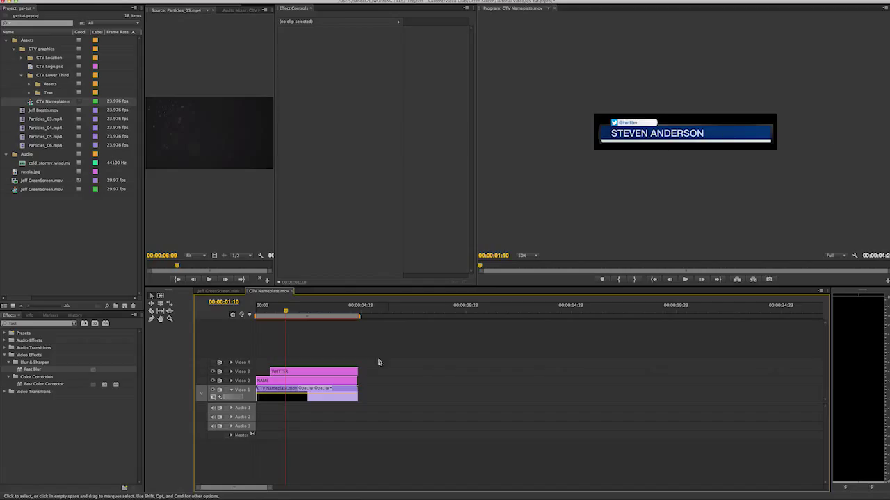
mouse_move(285, 312)
mouse_down()
mouse_move(249, 314)
mouse_move(279, 314)
mouse_up()
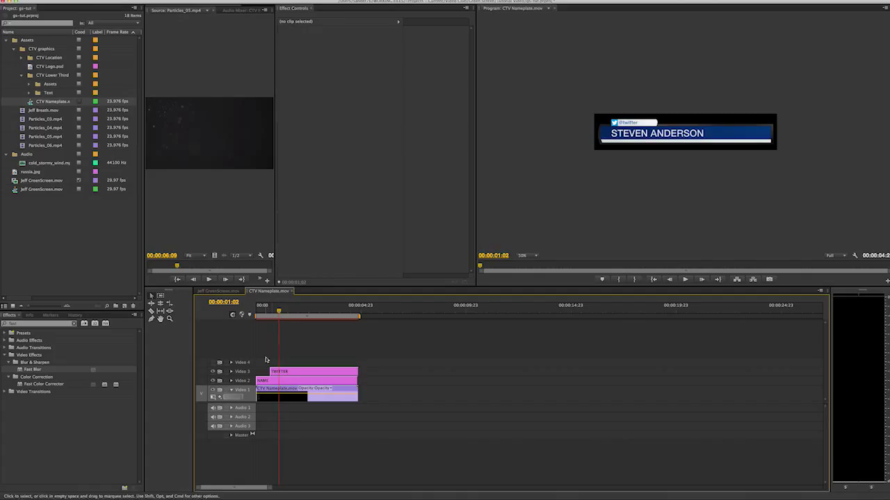
Replace the text of the NAME title on Video 2 with the reporter's full name in capitals and close the title
click(275, 383)
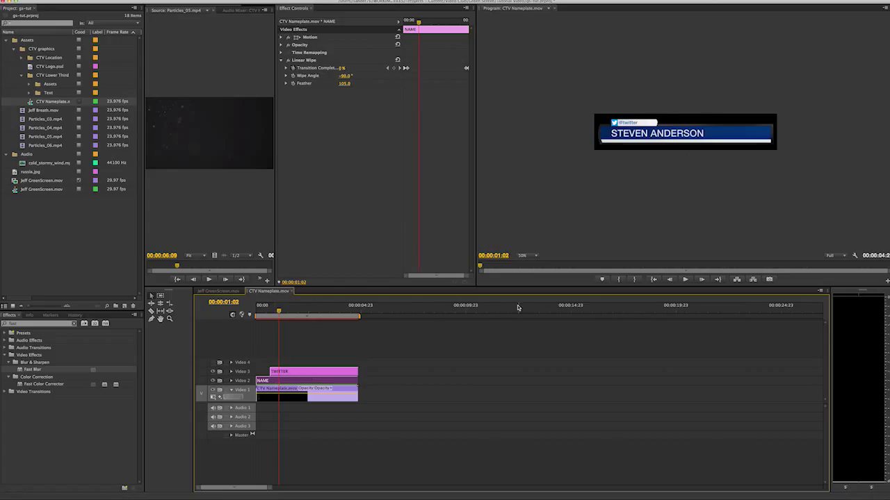
double_click(268, 381)
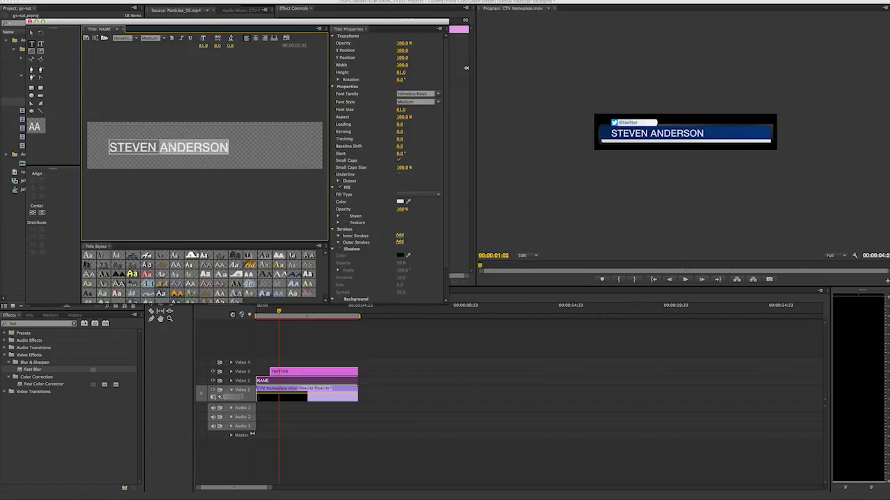
key(ctrl+a)
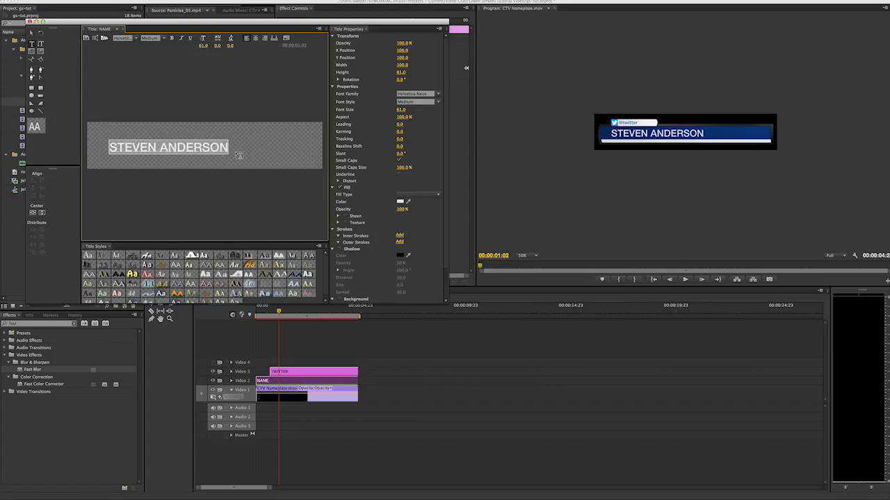
text(MARKO )
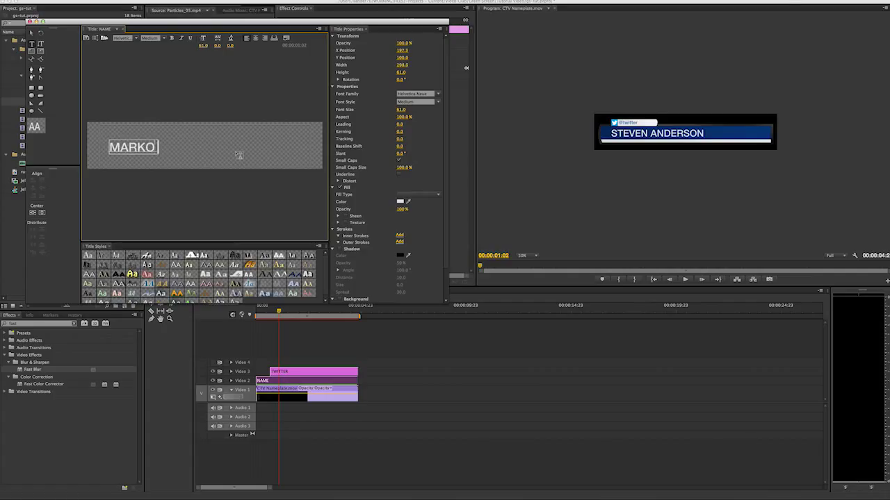
text(RAMIUS)
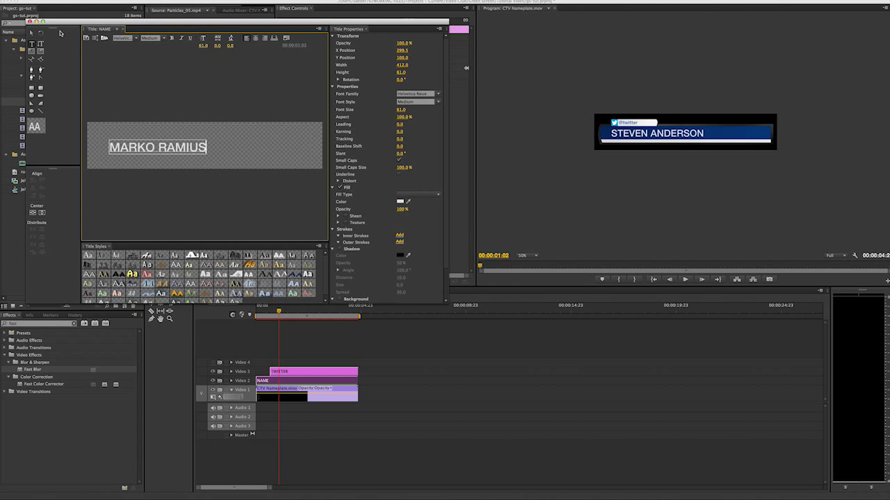
drag(67, 22, 256, 64)
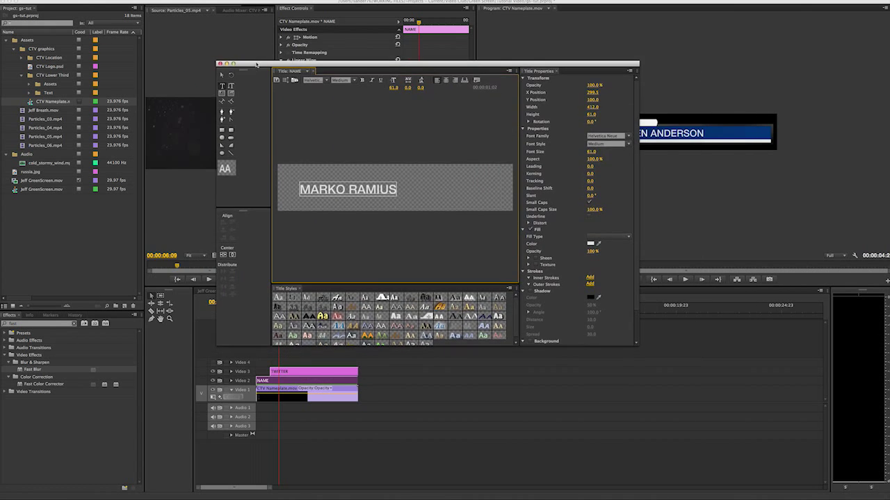
click(219, 64)
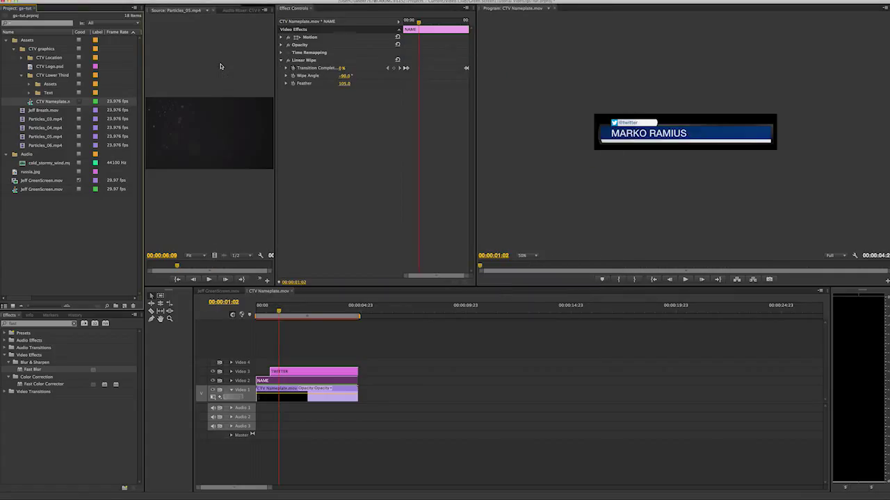
click(294, 373)
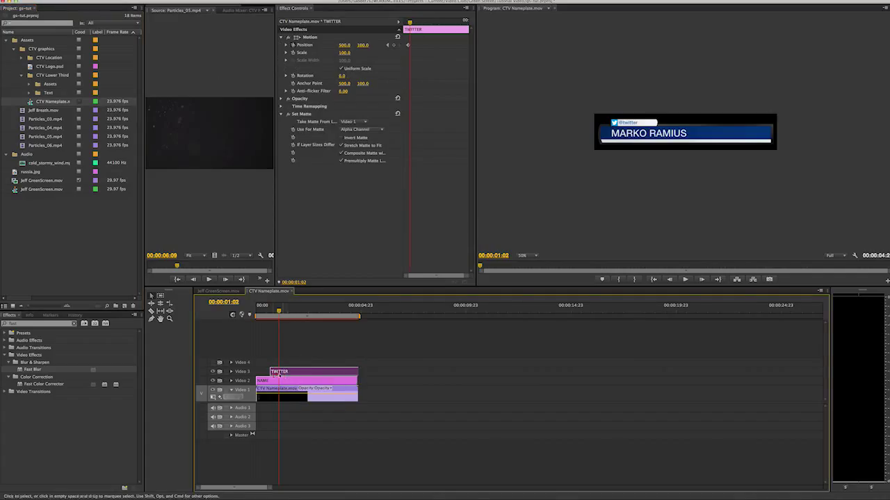
double_click(284, 373)
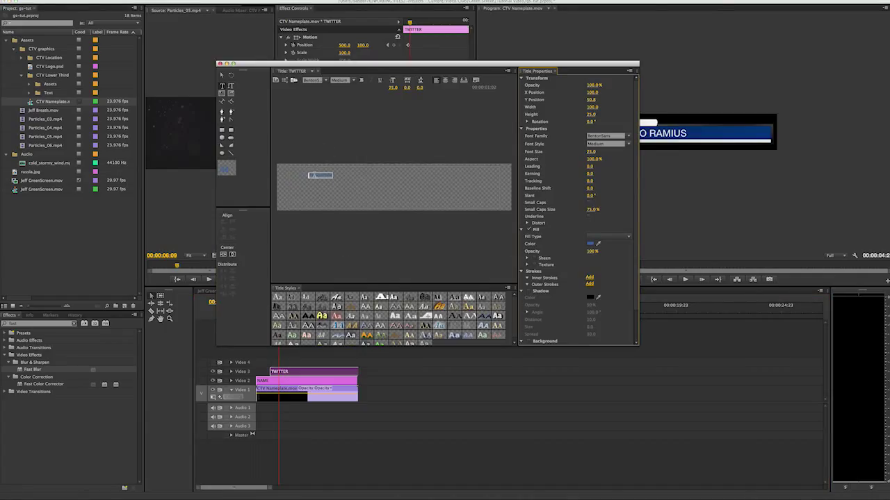
key(Escape)
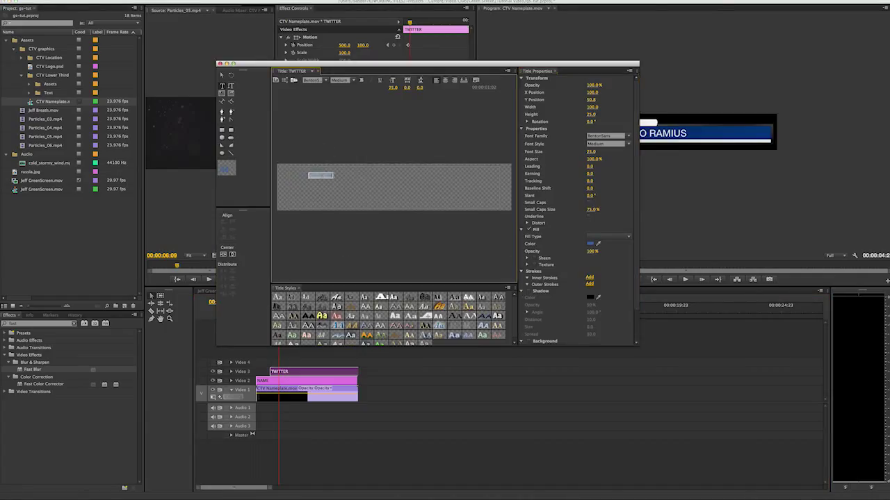
key(Delete)
click(220, 63)
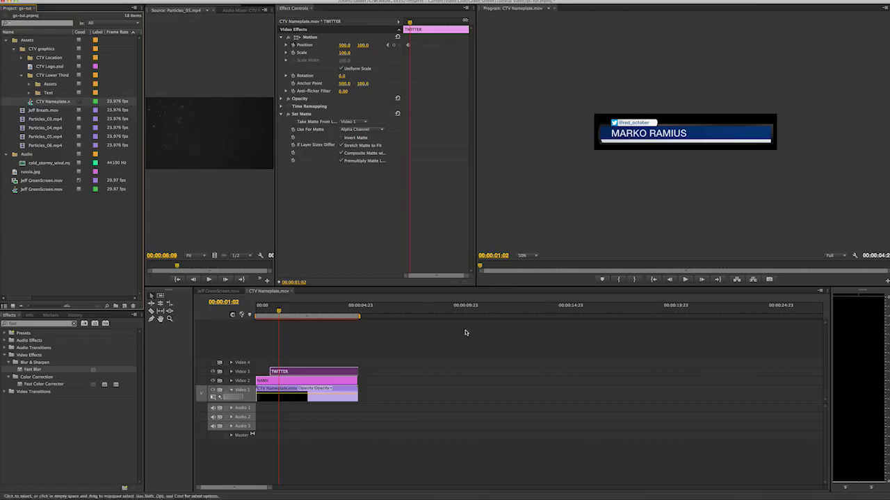
Scrub through the edited nameplate animation and return to the main green-screen sequence
drag(282, 310, 264, 313)
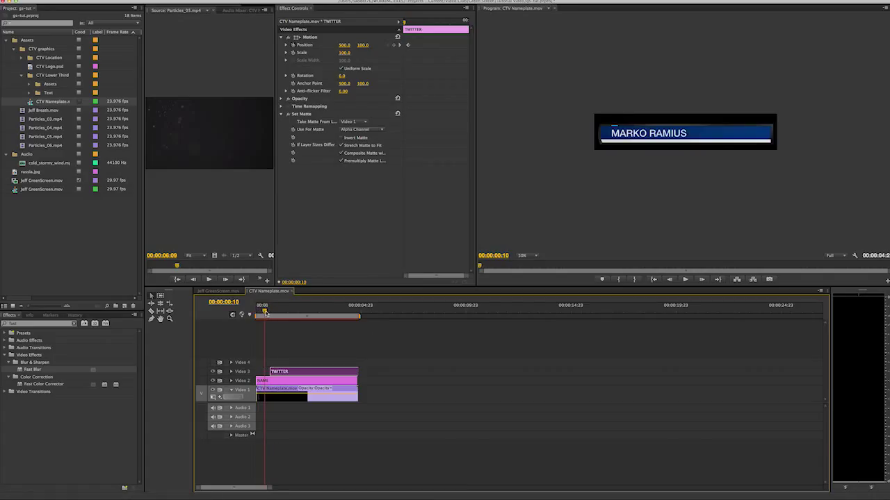
drag(265, 312, 310, 313)
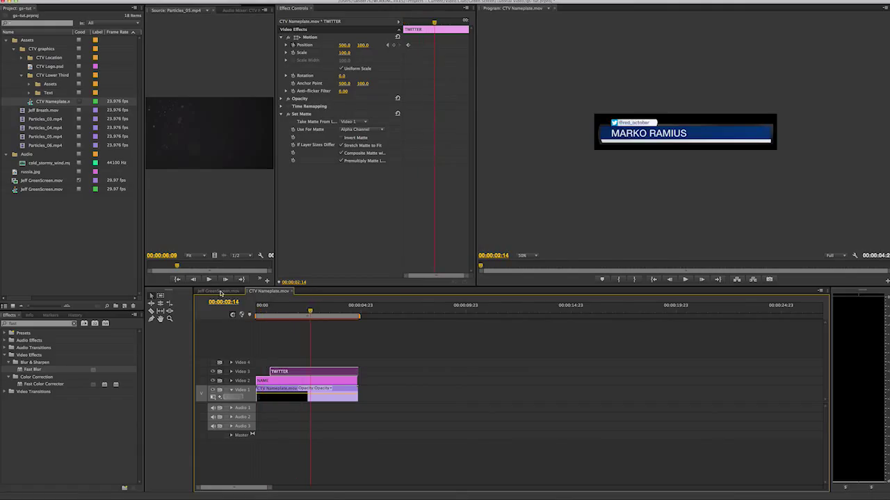
click(220, 292)
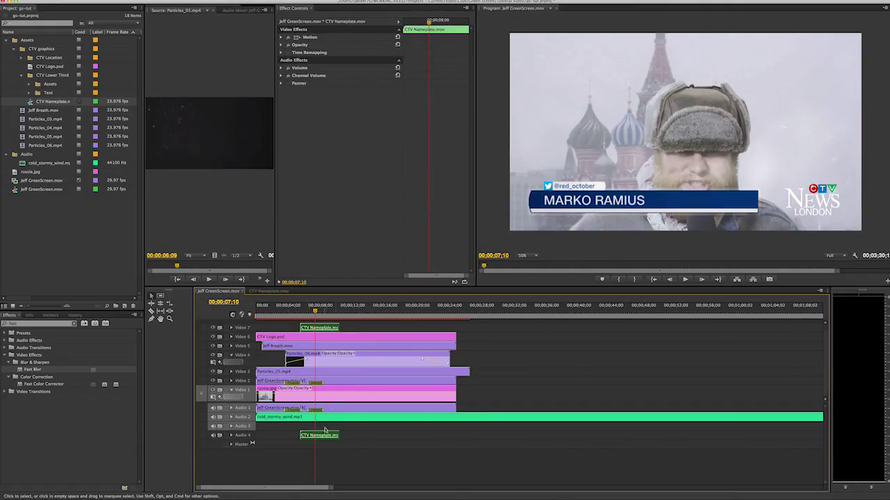
Unlink the CTV Nameplate clip and delete its audio from Audio 4
right_click(310, 437)
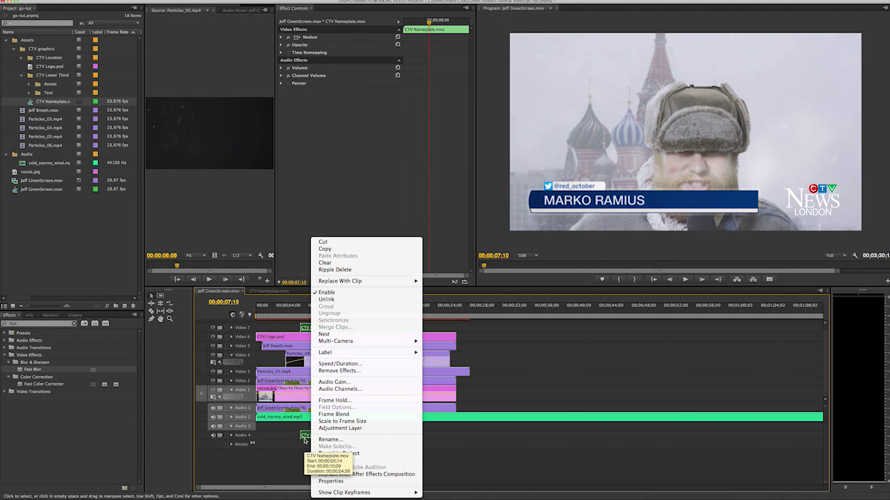
click(324, 300)
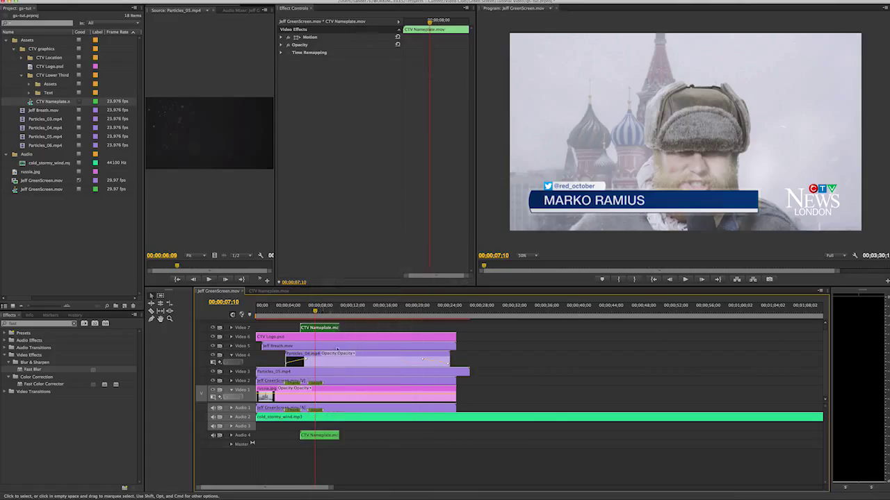
click(329, 438)
key(Delete)
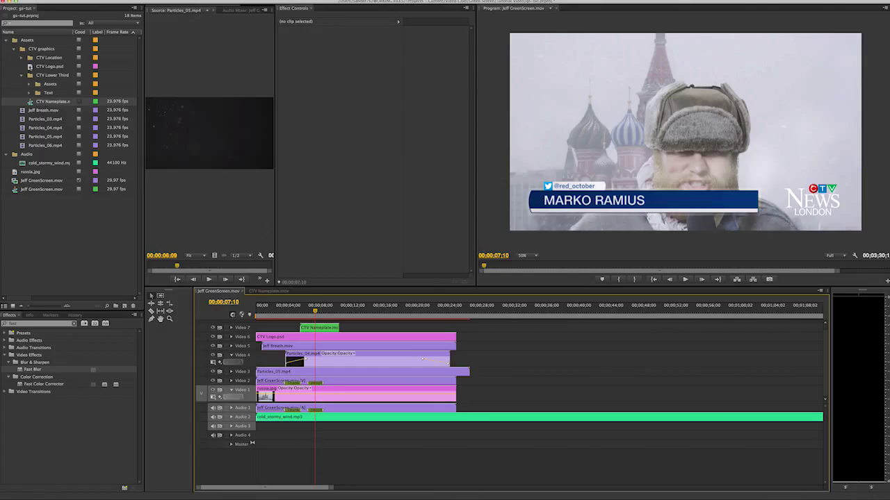
click(22, 58)
click(44, 75)
drag(39, 76, 315, 323)
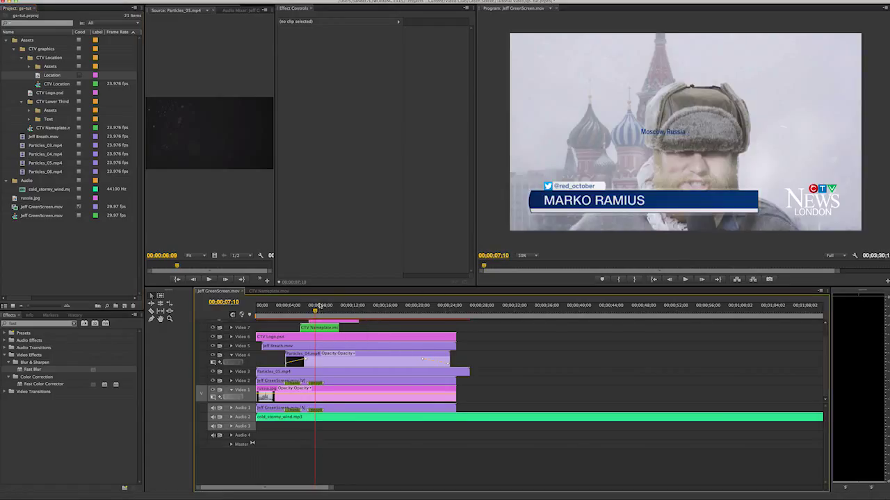
scroll(826, 366, up, 1)
scroll(826, 367, up, 1)
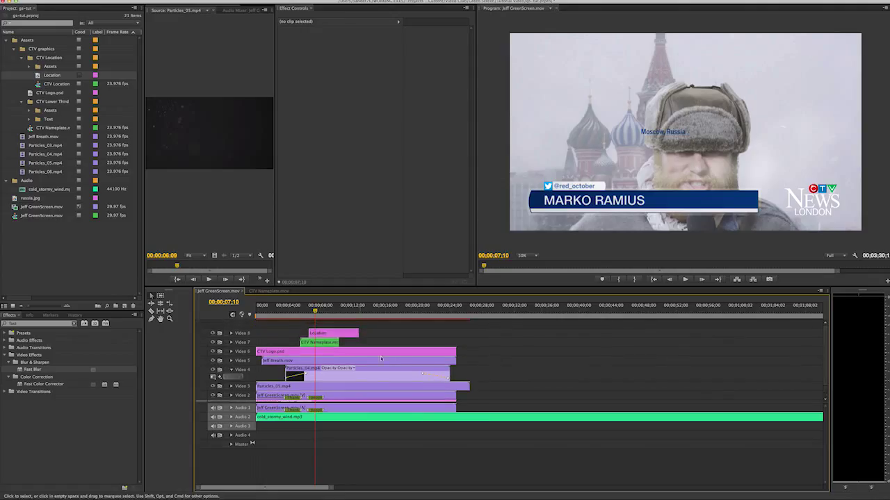
click(316, 334)
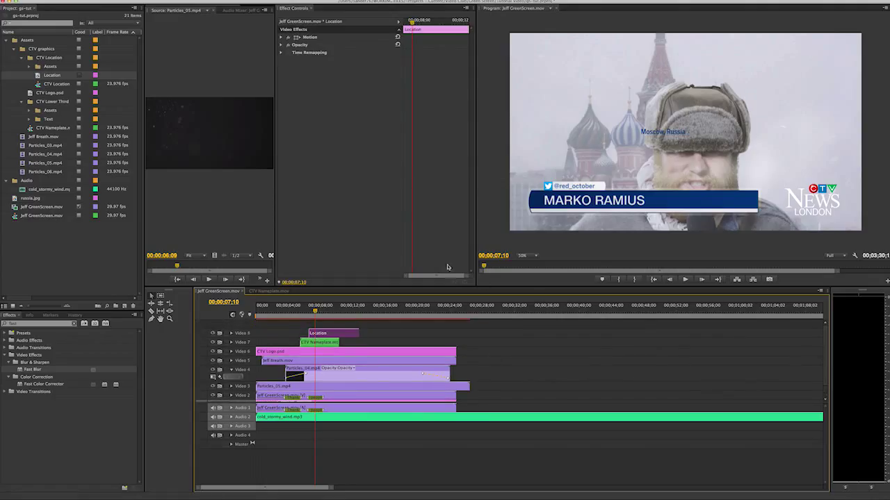
click(310, 317)
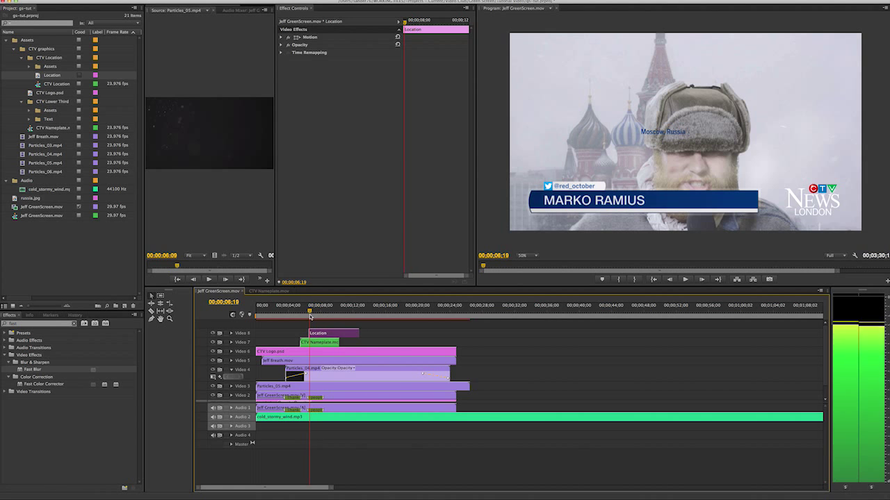
drag(310, 317, 315, 318)
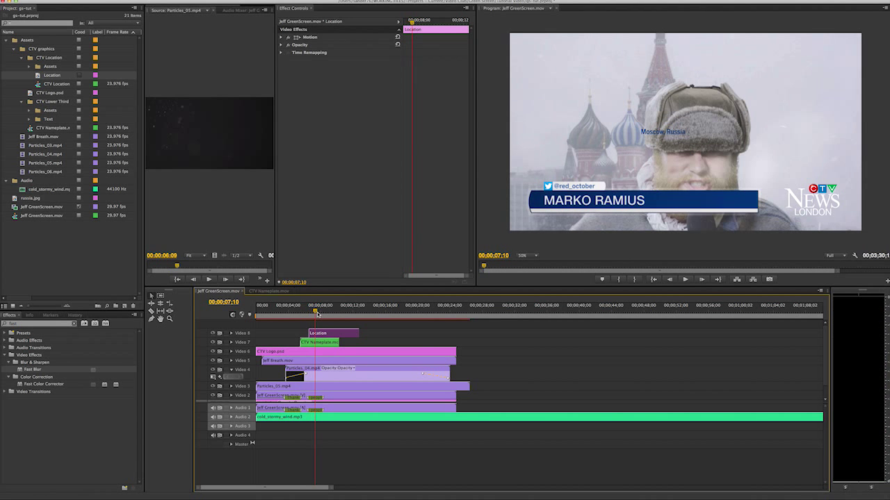
double_click(324, 334)
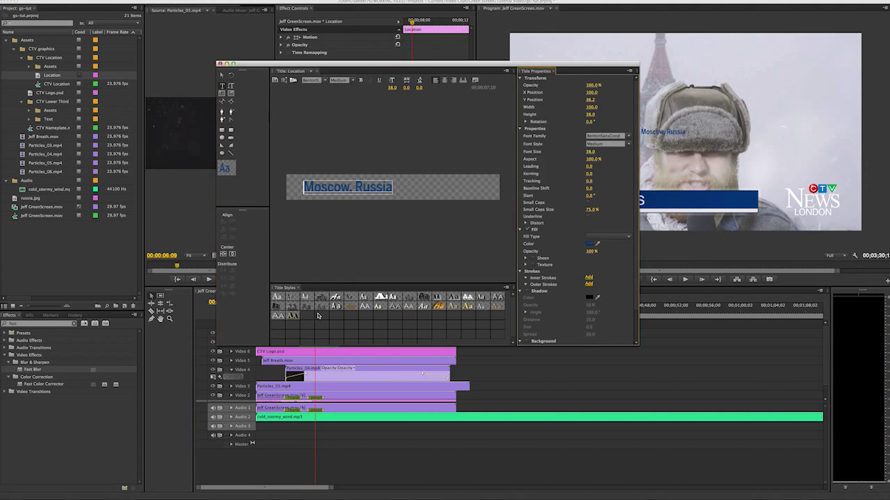
click(220, 63)
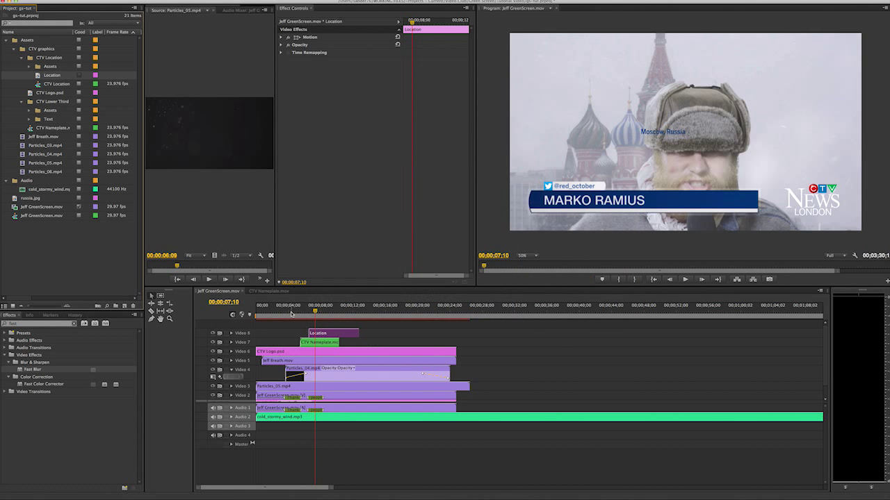
key(Delete)
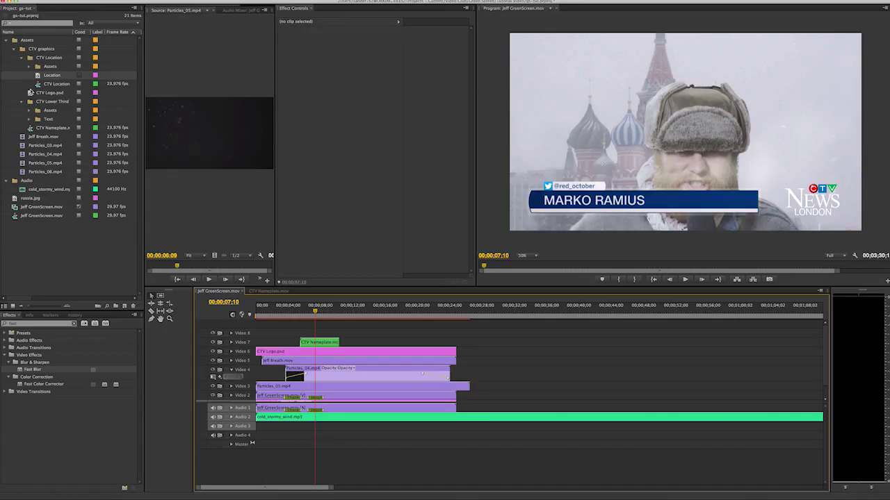
Check the CTV Location sequence, then place it on Video 8 of the main sequence at about 6.5 seconds
double_click(39, 84)
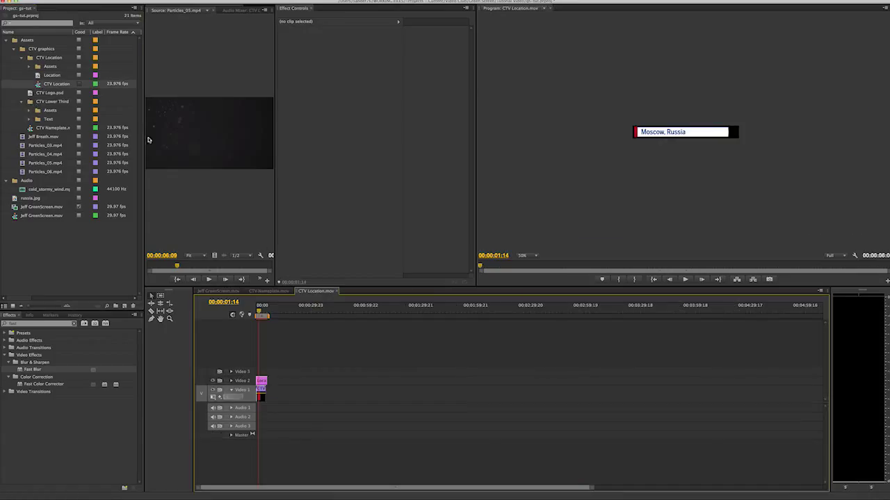
click(219, 291)
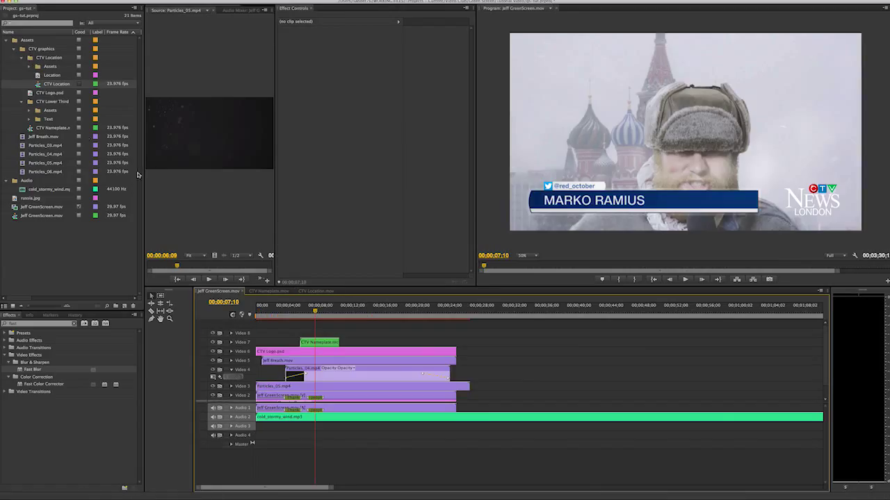
drag(37, 86, 310, 337)
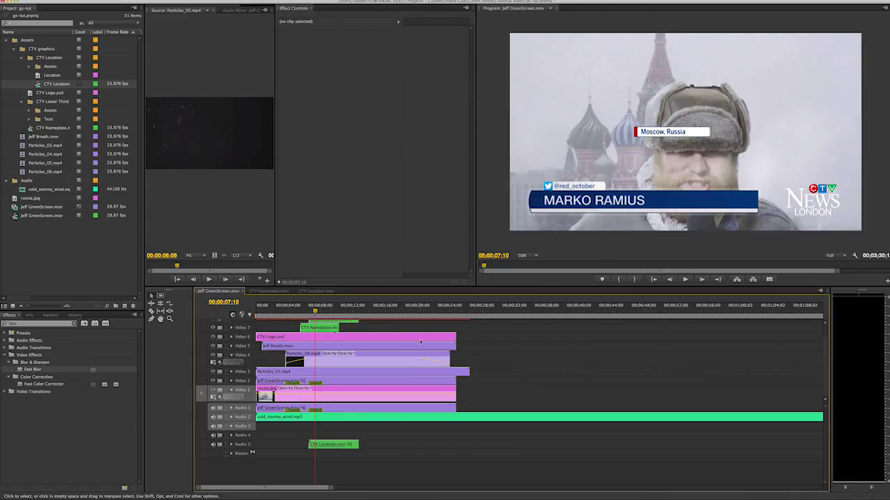
scroll(819, 357, up, 2)
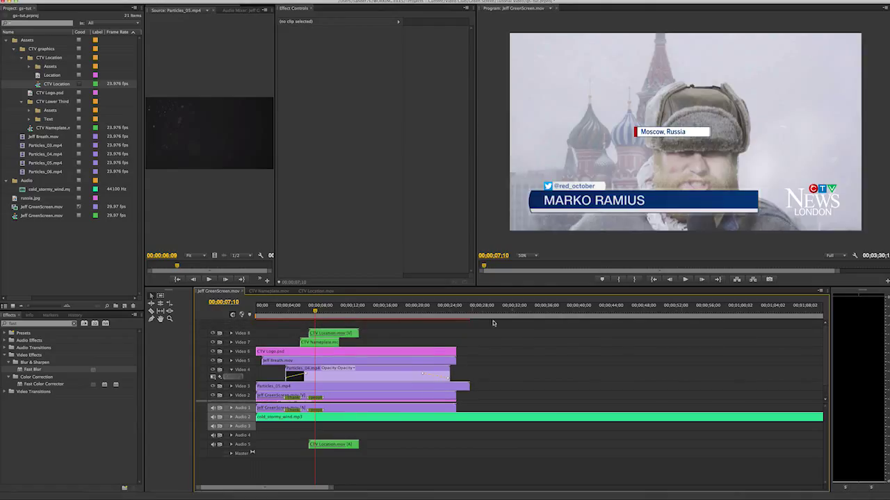
Unlink the CTV Location clip and delete its audio from Audio 5
click(324, 335)
right_click(324, 335)
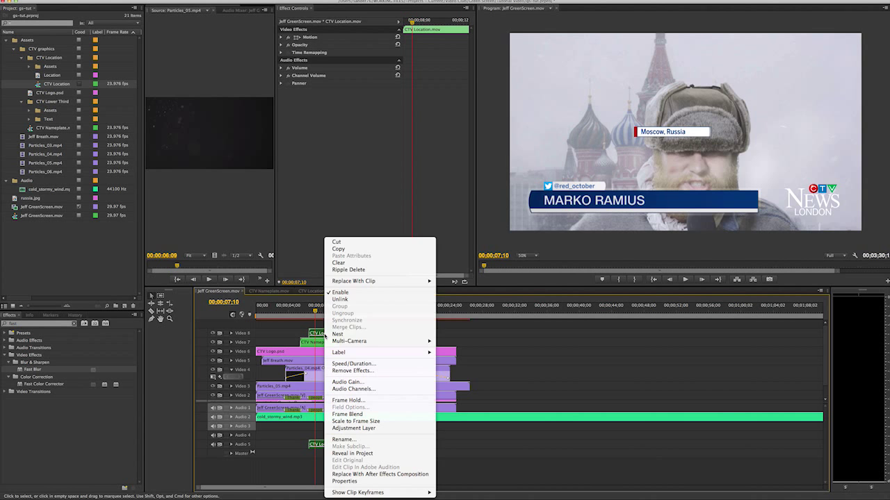
click(362, 446)
click(336, 449)
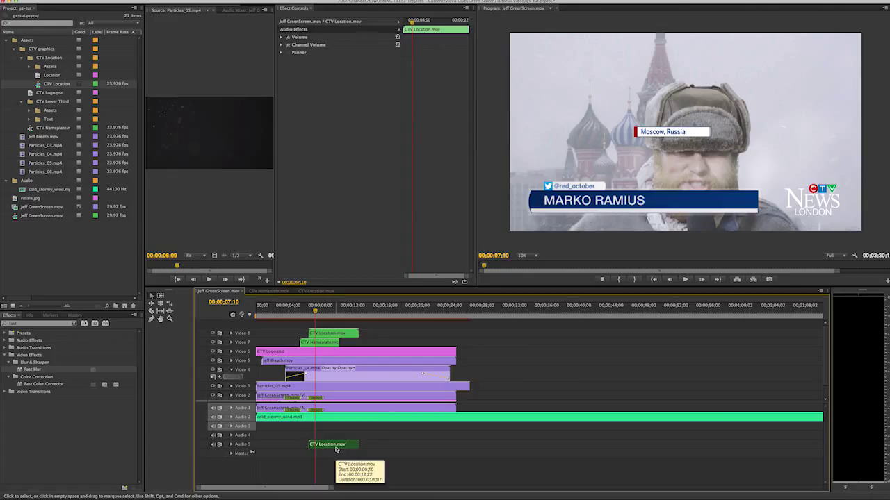
key(Delete)
Position the CTV Location graphic in the upper-left area of the picture, above the nameplate, and deselect it
click(326, 334)
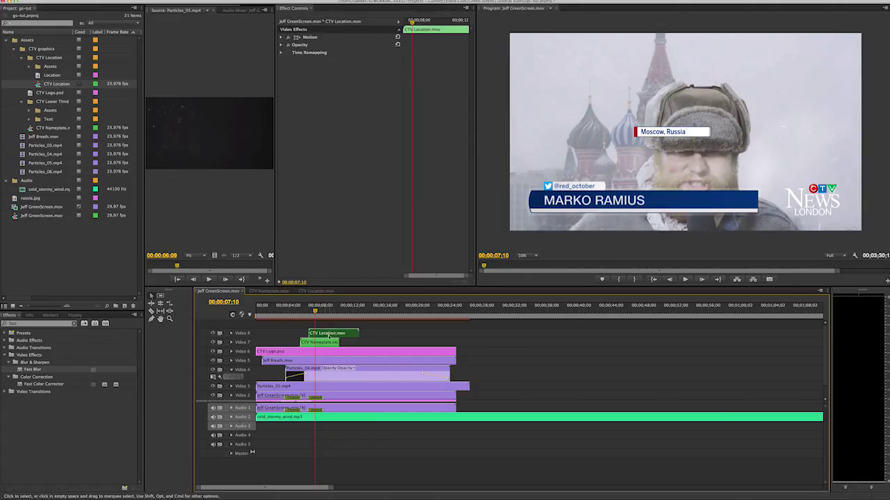
click(296, 38)
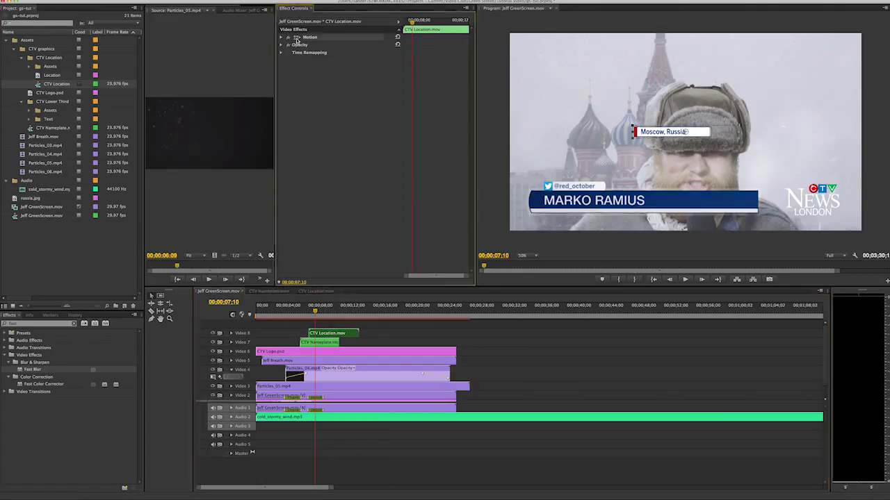
drag(677, 132, 582, 66)
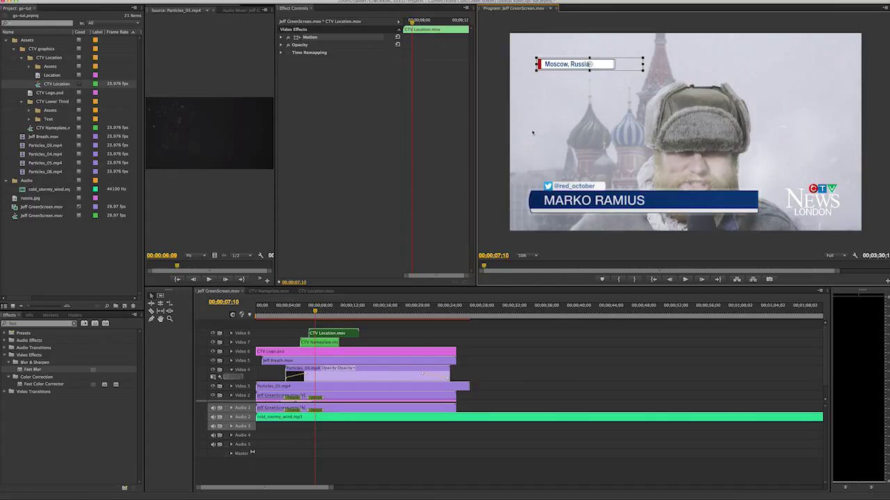
click(496, 142)
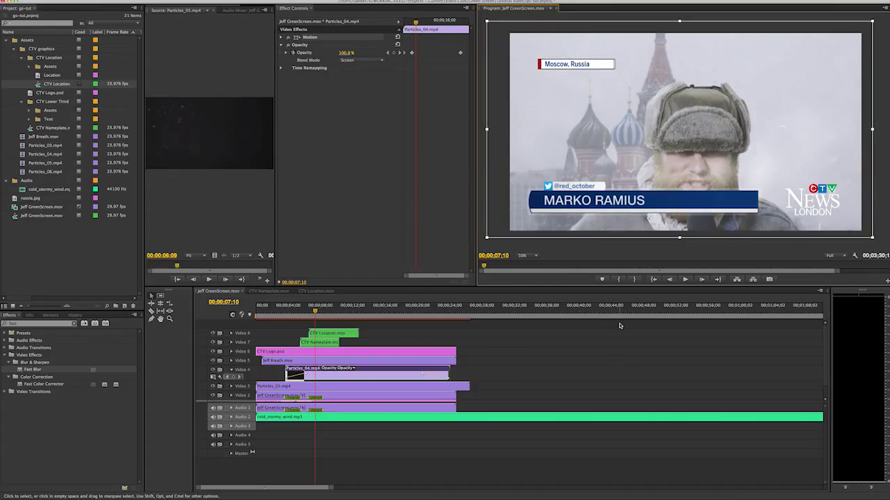
Play and scrub the sequence from about 7 seconds to review the animation of the nameplate and location graphics
click(316, 312)
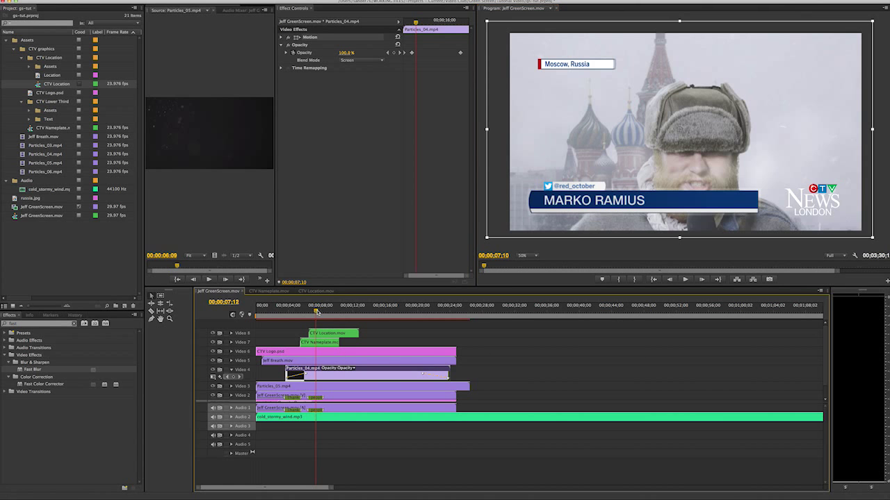
key(space)
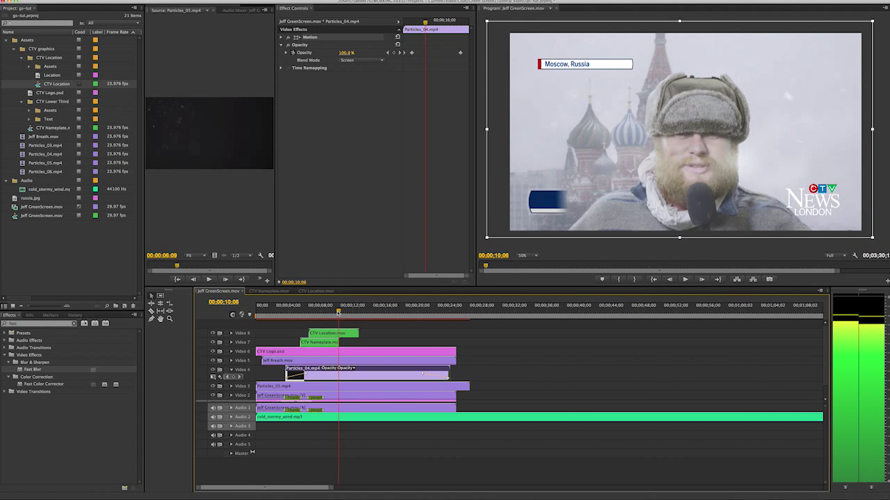
drag(345, 313, 315, 312)
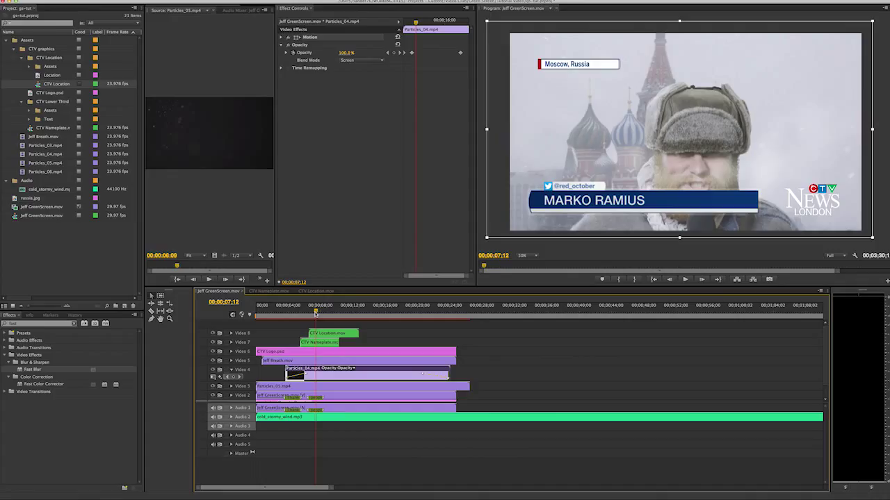
drag(315, 313, 321, 314)
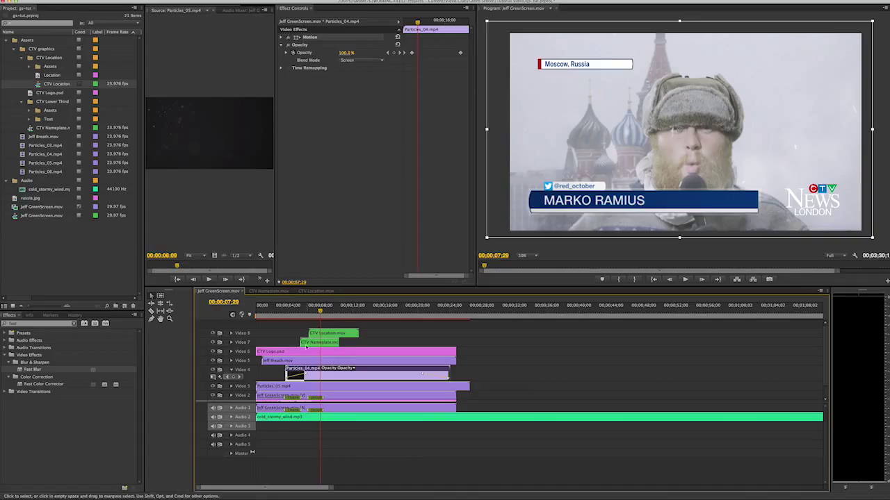
drag(321, 310, 324, 311)
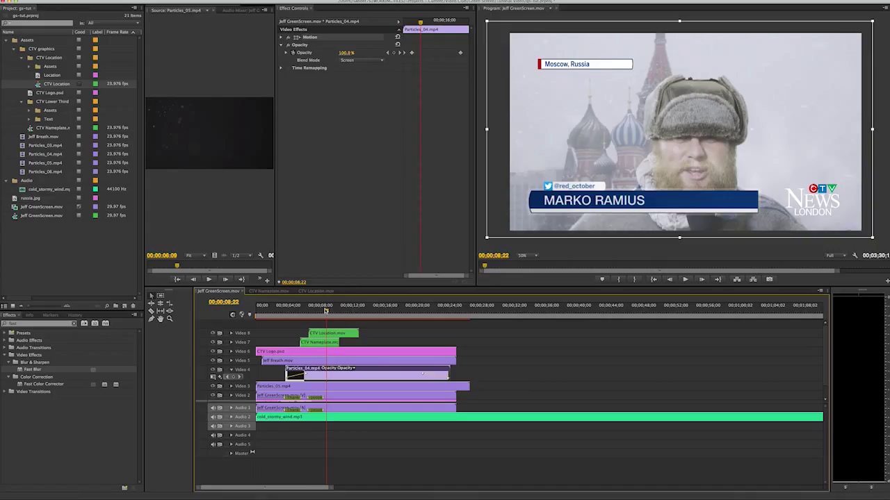